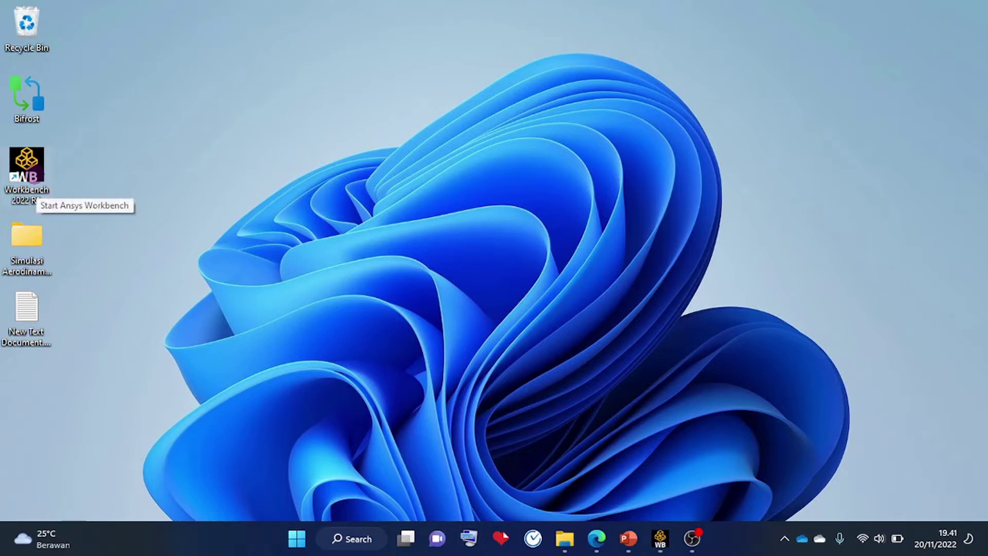
# Switch to the open Workbench project simulasi sayap NACA3812 and select the Geometry cell of the Fluid Flow (Fluent) system
pyautogui.click(27, 169)
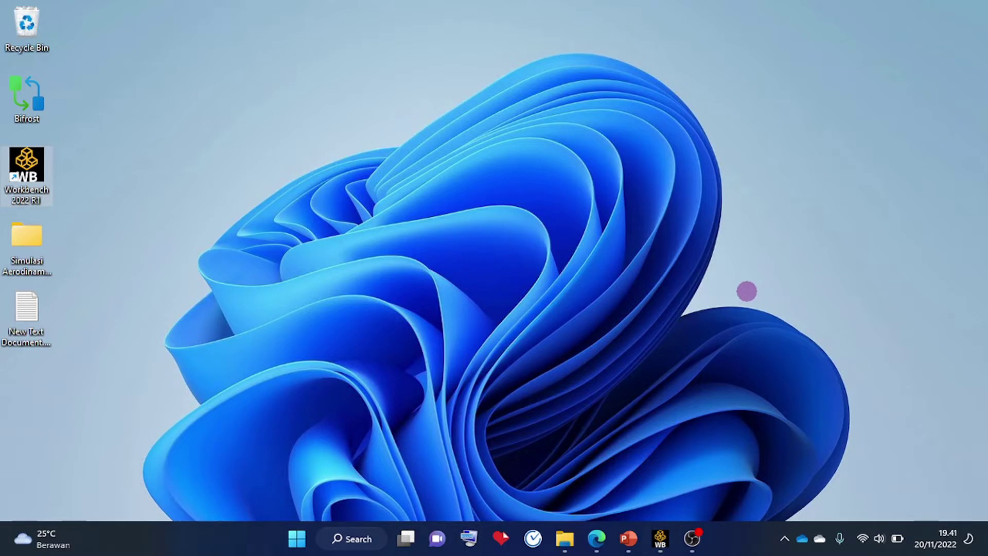
pyautogui.moveTo(660, 539)
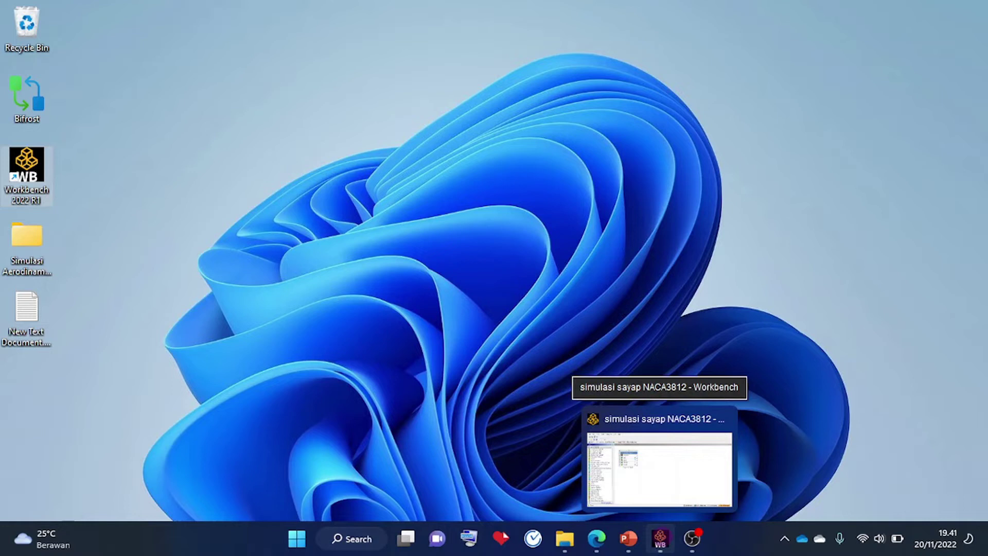
pyautogui.click(661, 539)
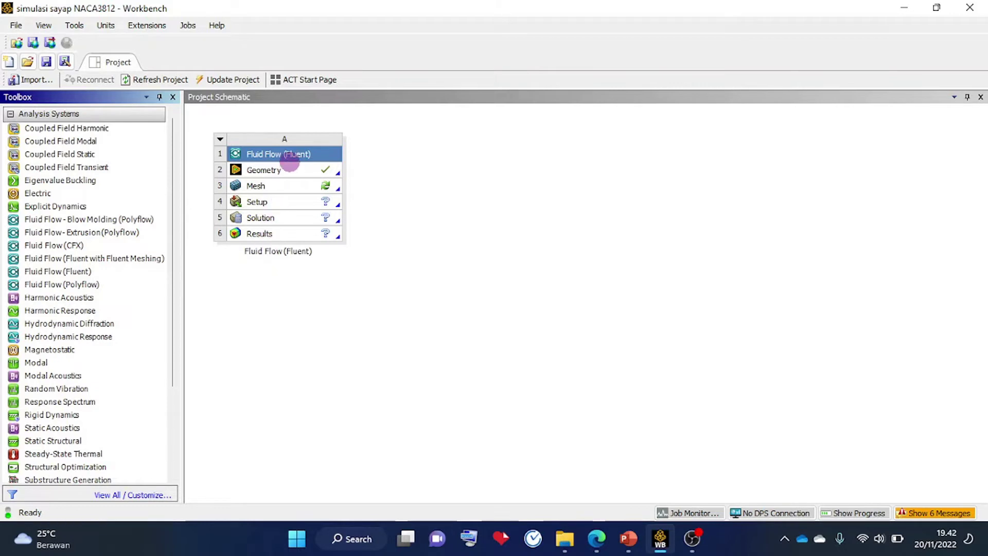
pyautogui.click(292, 170)
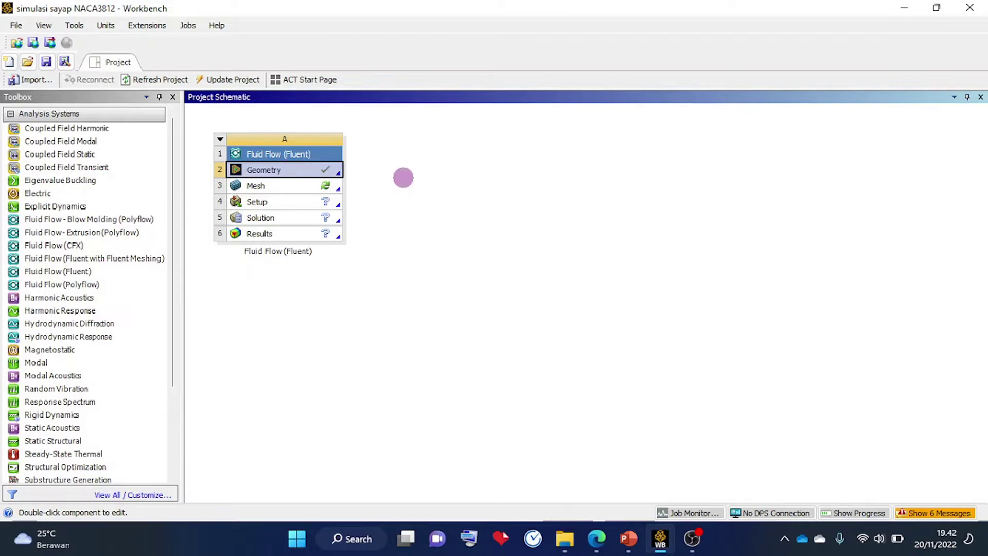
# Check the meshing slide in the PowerPoint presentation and open the Mesh cell of the Workbench Fluid Flow (Fluent) system for editing
pyautogui.click(629, 539)
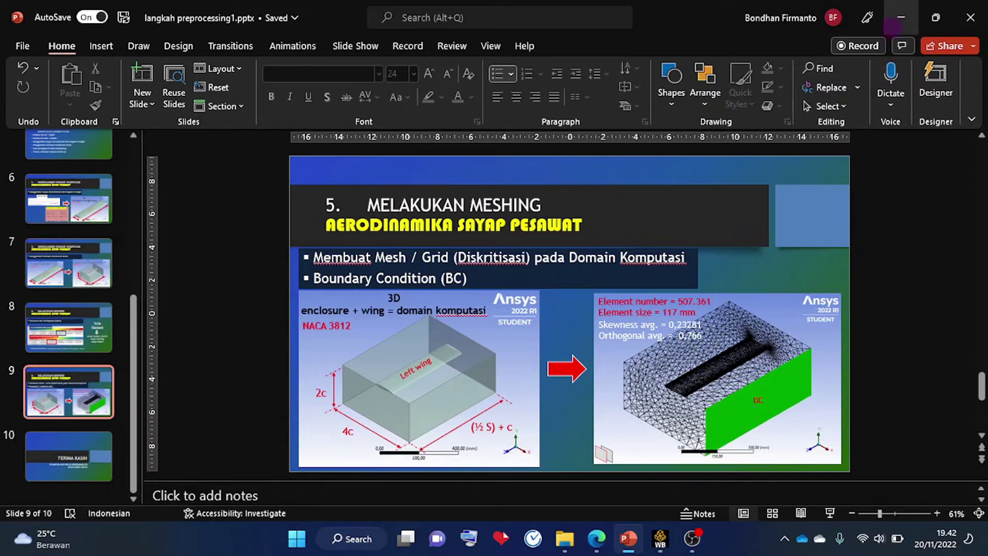
pyautogui.click(892, 27)
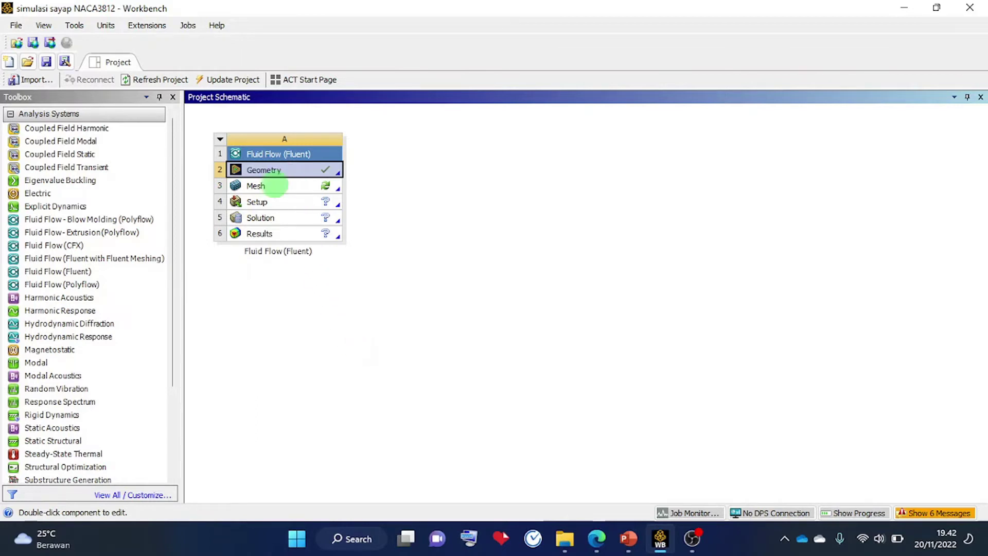
pyautogui.click(275, 185)
pyautogui.rightClick(275, 185)
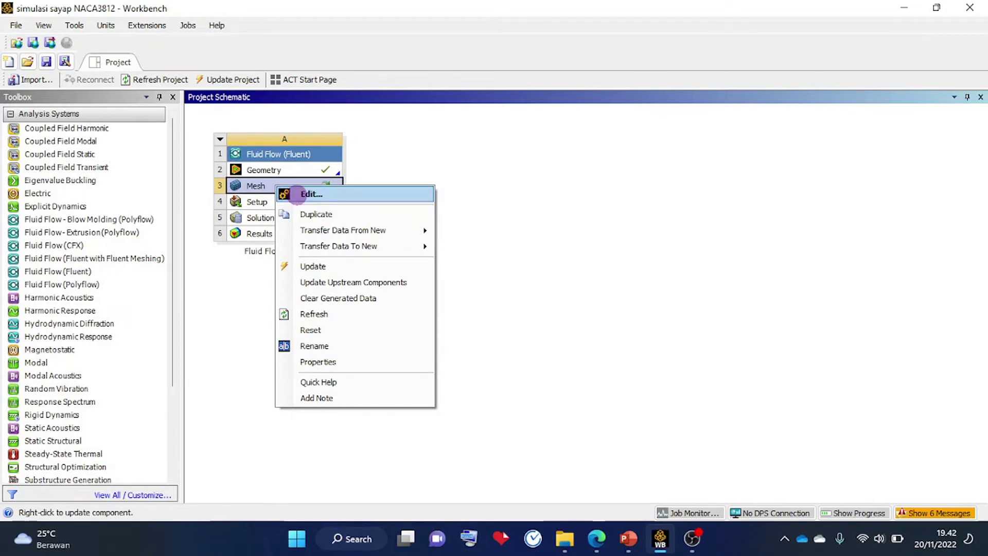
pyautogui.click(304, 195)
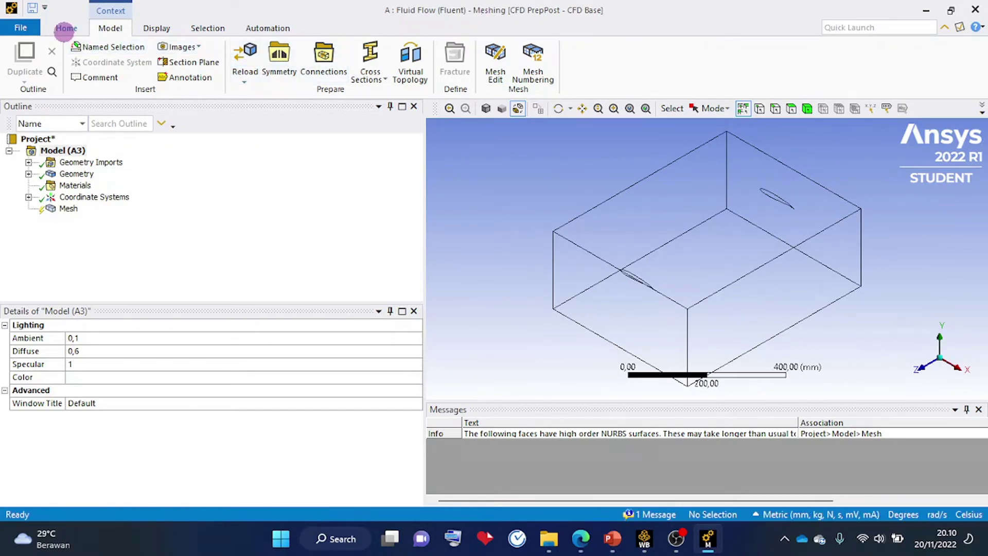
# Display the Mesh object's settings and consult the Skewness and Orthogonal Quality slide in the PowerPoint presentation before returning to Meshing
pyautogui.click(66, 29)
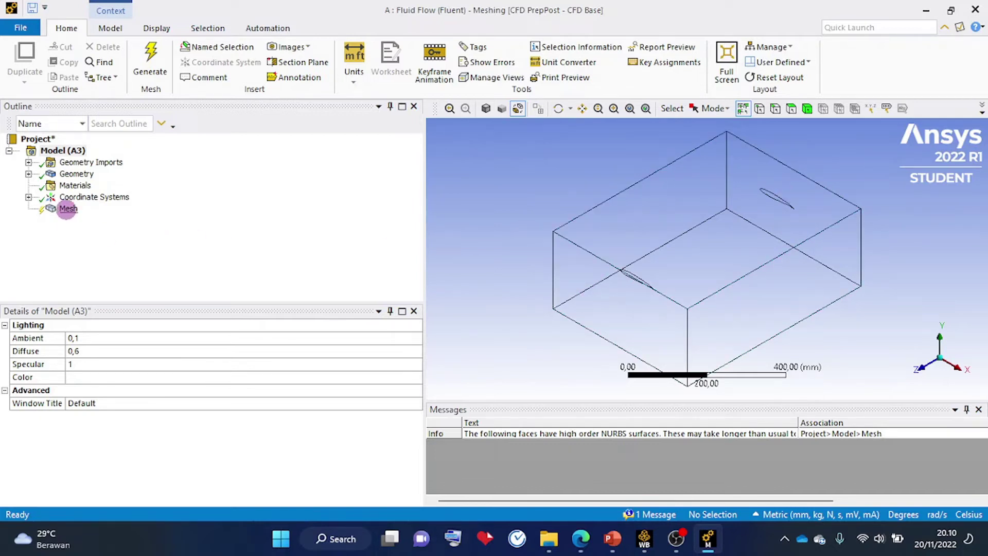
pyautogui.click(68, 209)
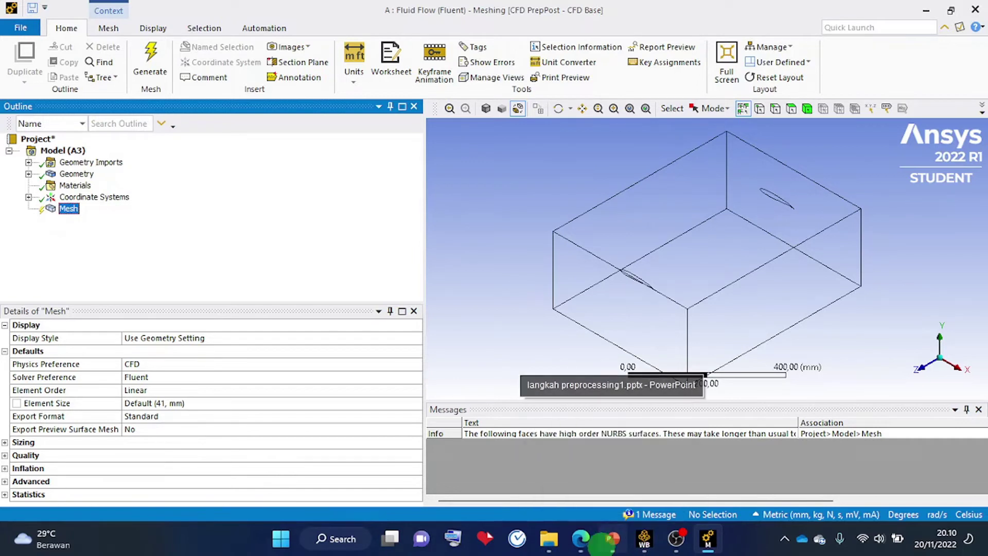
pyautogui.click(611, 539)
pyautogui.click(40, 328)
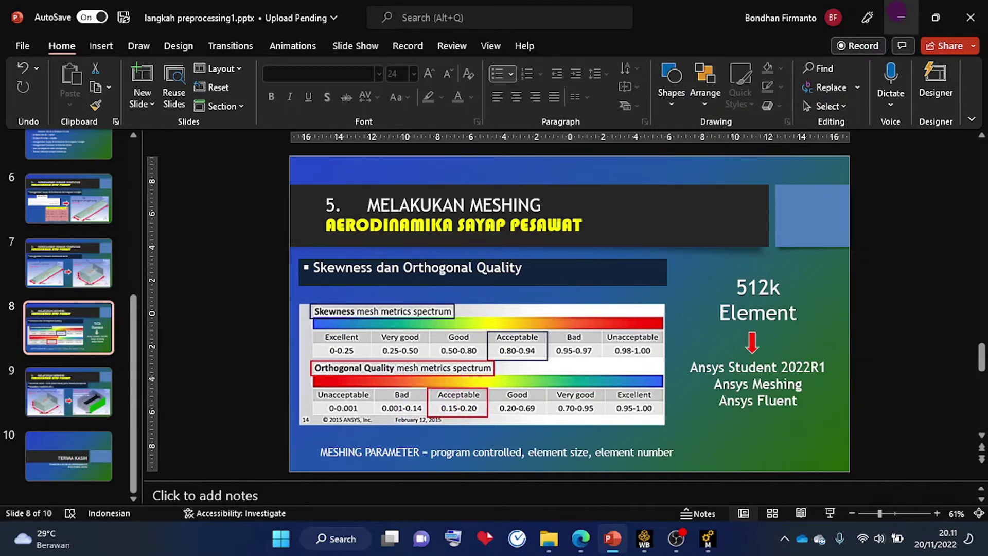
pyautogui.click(901, 17)
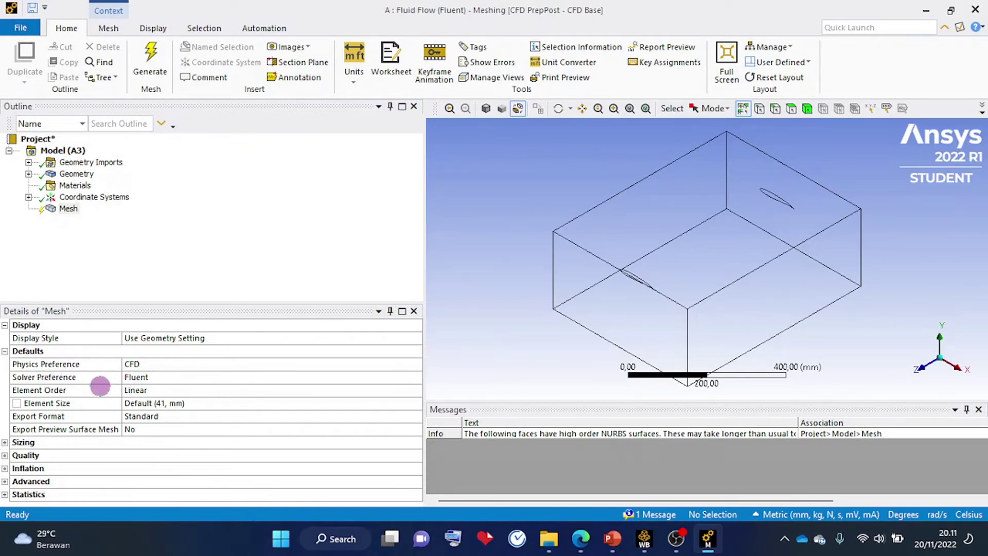
# Inspect the mesh's Element Order setting, leaving it at Linear
pyautogui.click(170, 390)
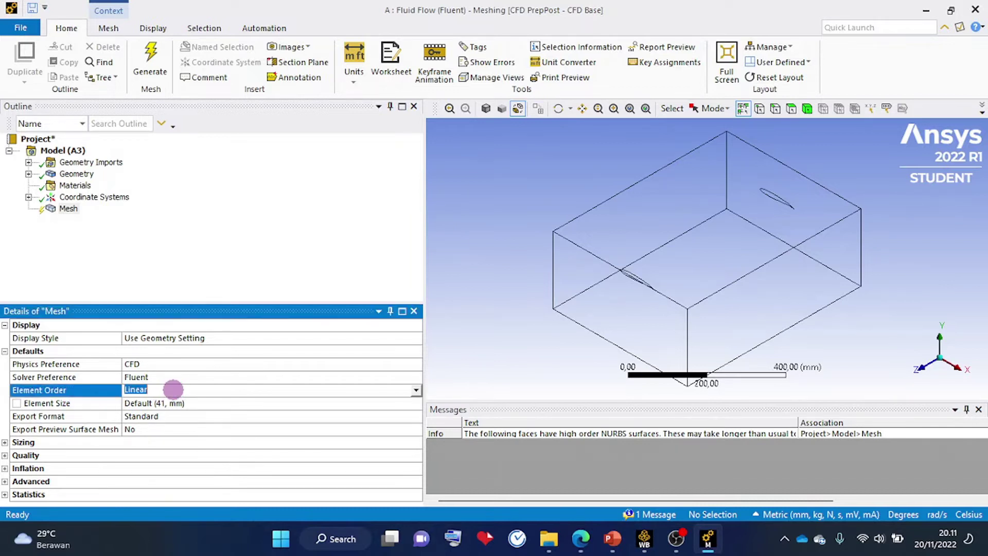
pyautogui.click(416, 391)
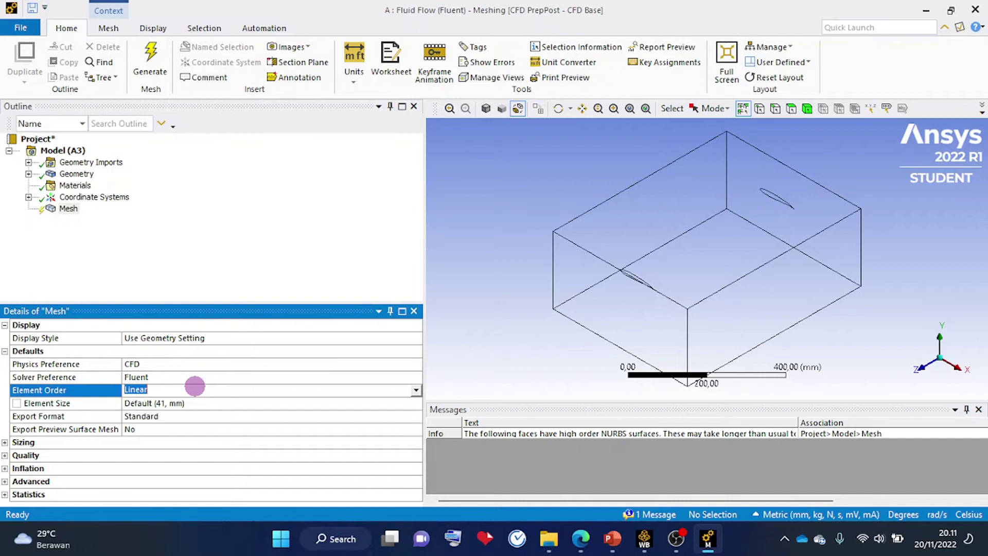
pyautogui.click(361, 261)
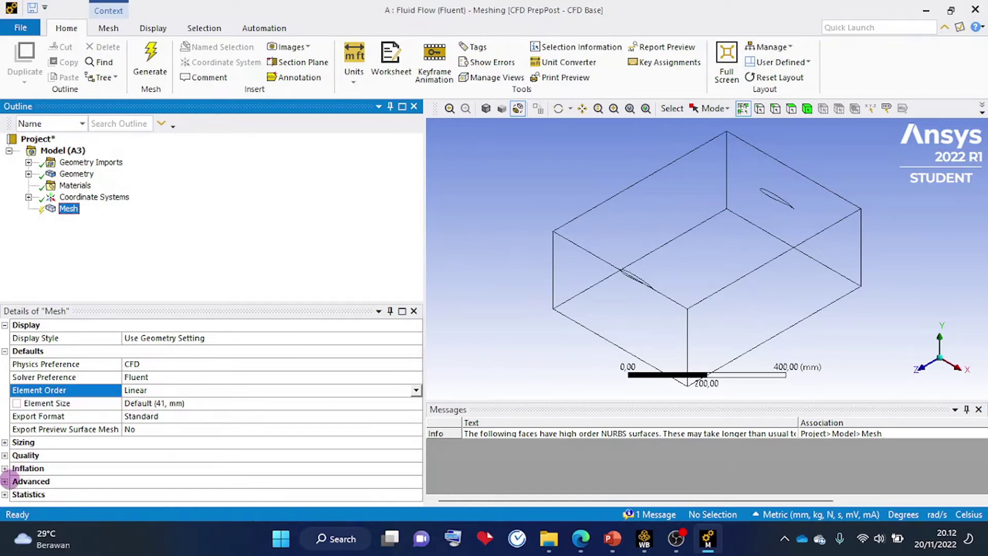
# Expand the mesh's Statistics and Quality sections and enlarge the details area to read their parameters
pyautogui.click(5, 494)
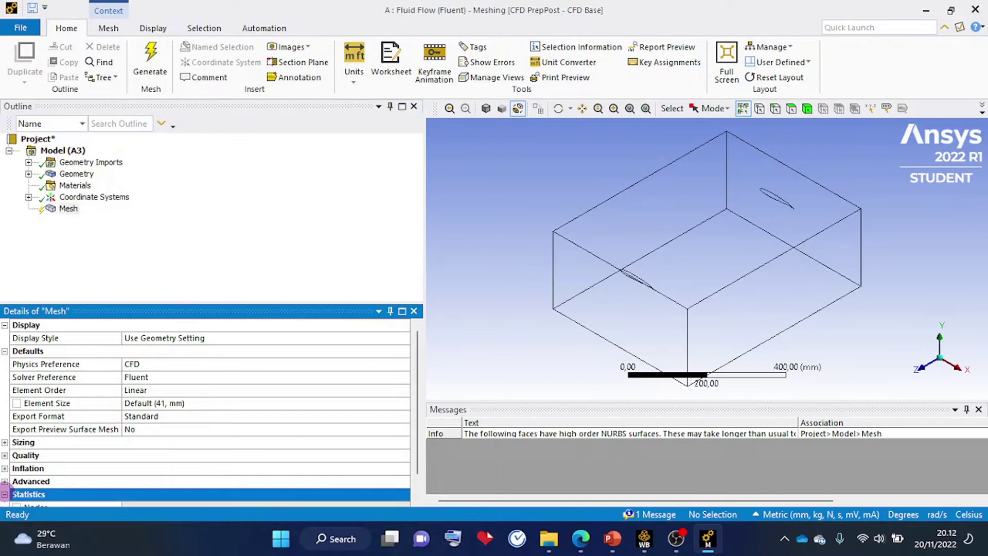
pyautogui.moveTo(181, 304); pyautogui.dragTo(186, 282)
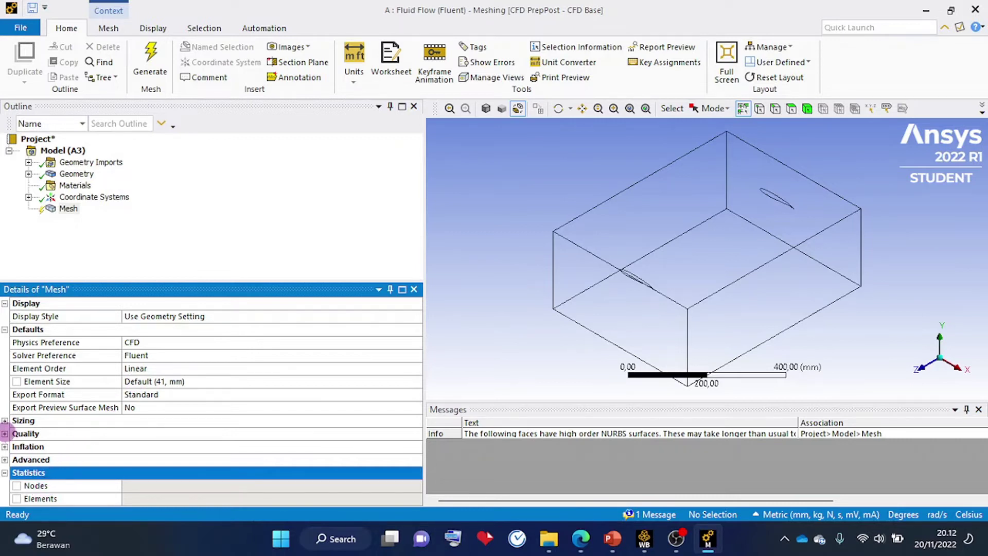
pyautogui.click(4, 433)
pyautogui.scroll(-1, 30, 430)
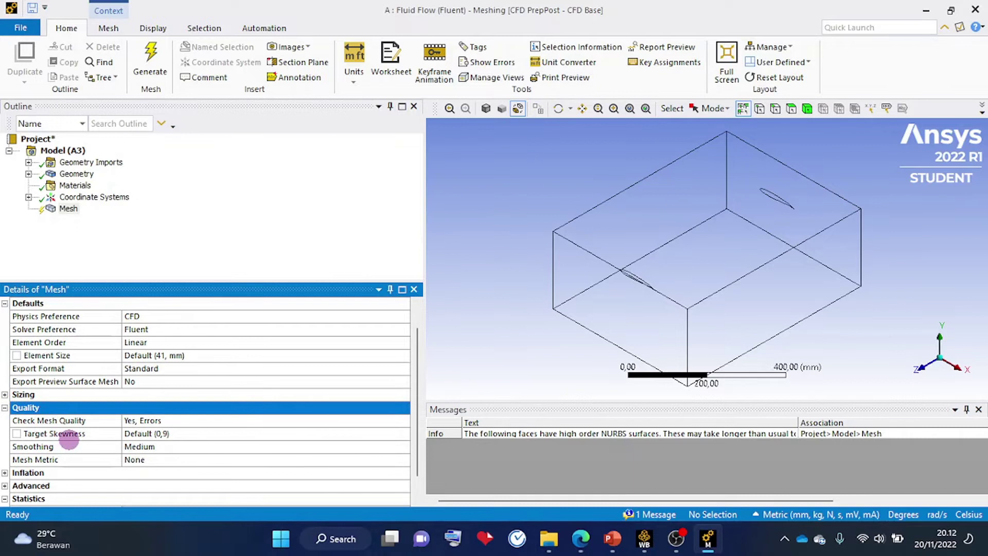
pyautogui.moveTo(255, 281); pyautogui.dragTo(260, 256)
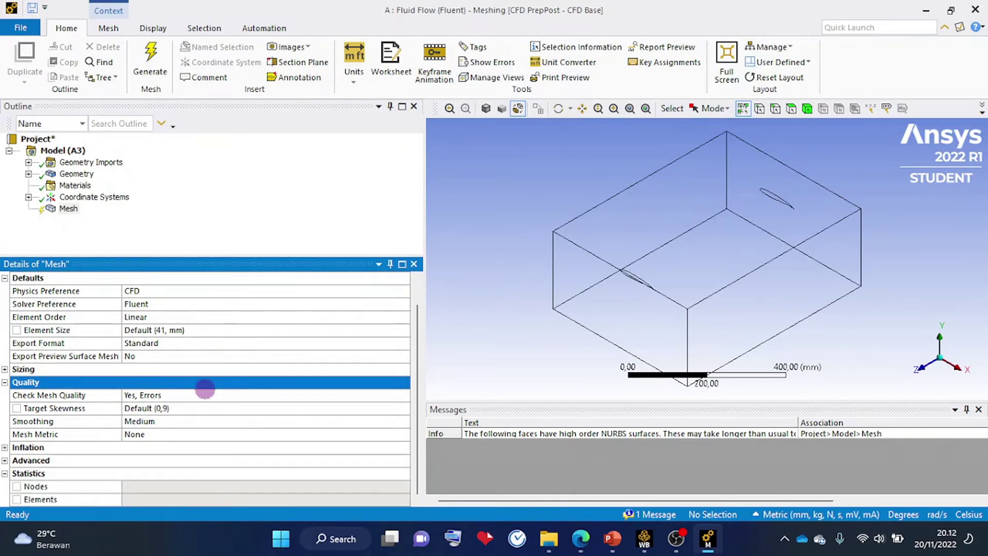
pyautogui.scroll(2, 200, 397)
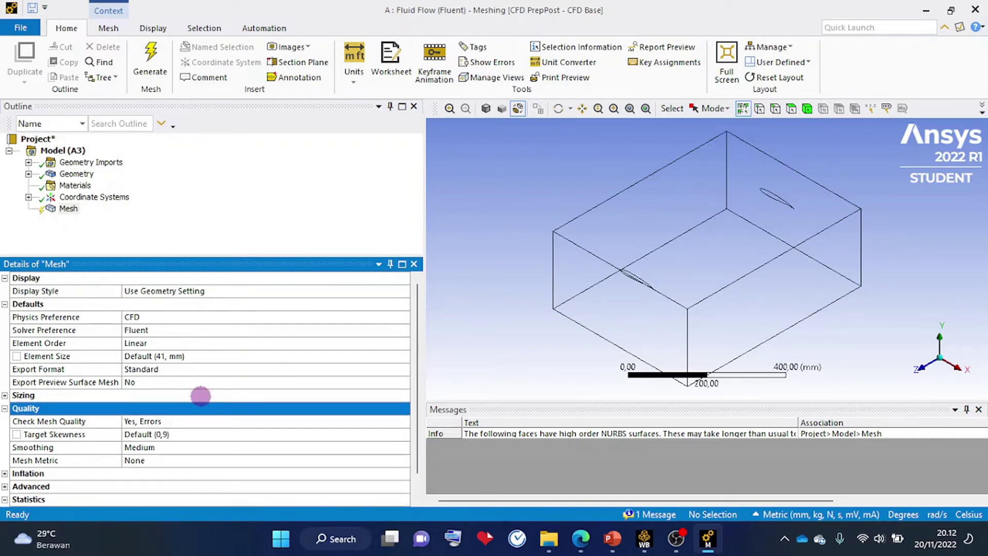
pyautogui.scroll(-2, 201, 397)
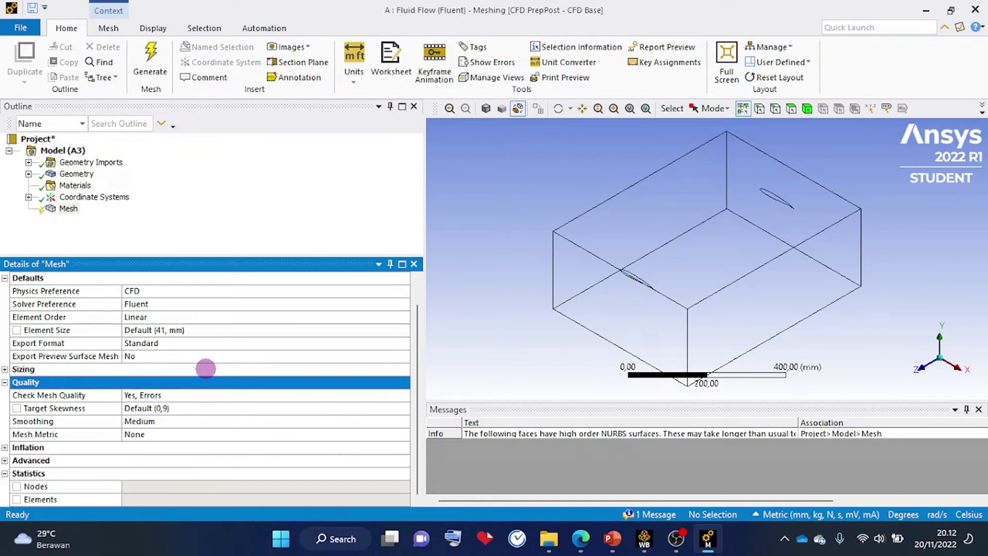
pyautogui.scroll(2, 205, 369)
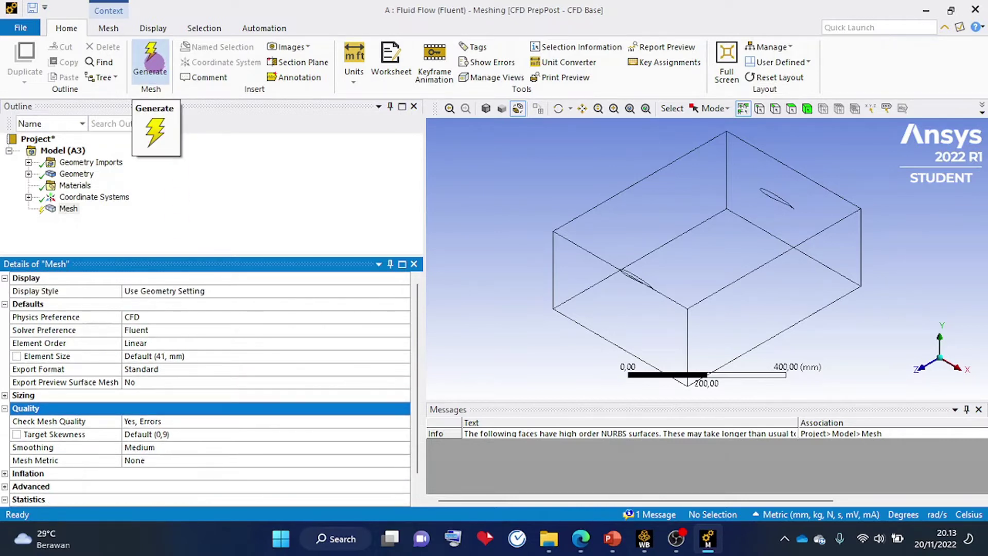
# Generate the mesh with the default element size and check its node and element counts
pyautogui.click(150, 69)
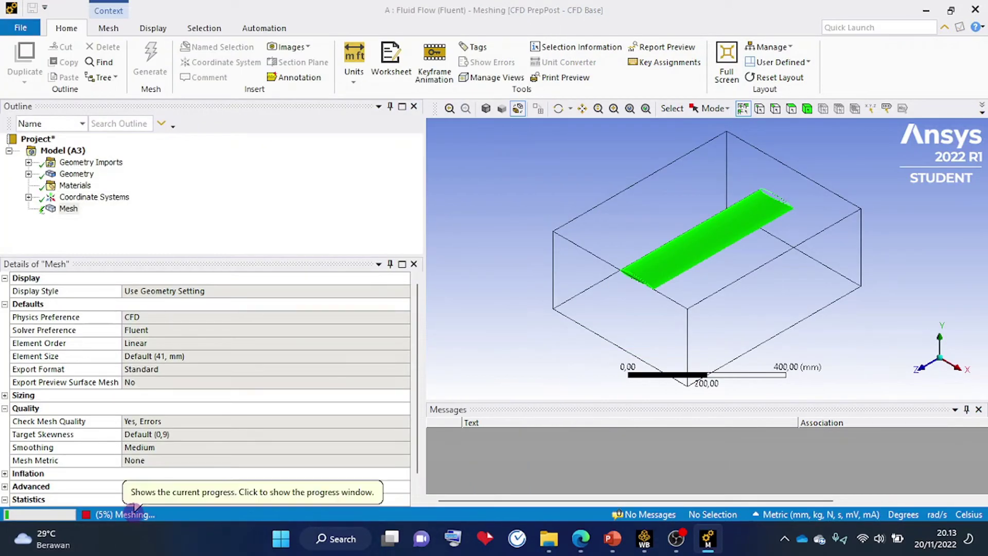
pyautogui.click(133, 514)
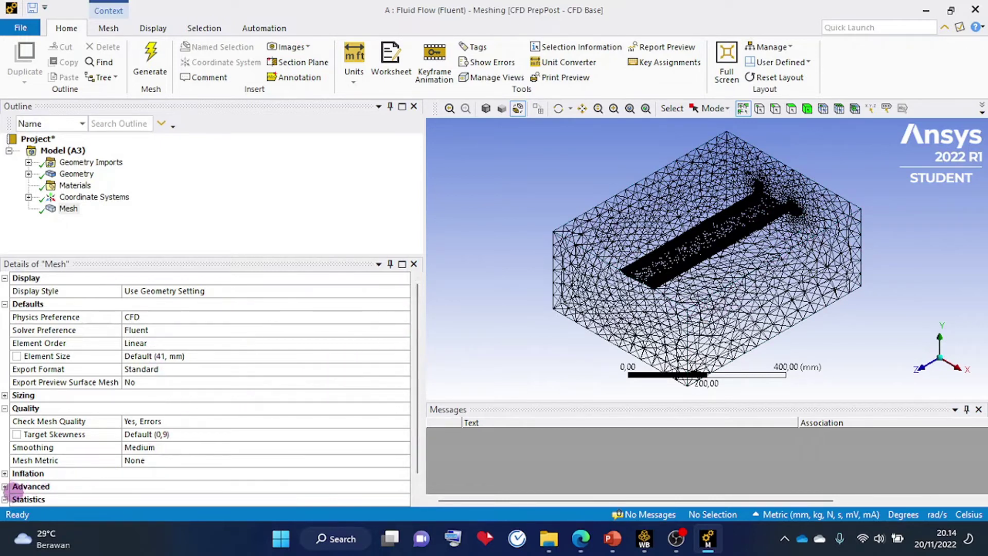
pyautogui.moveTo(419, 332); pyautogui.dragTo(419, 397)
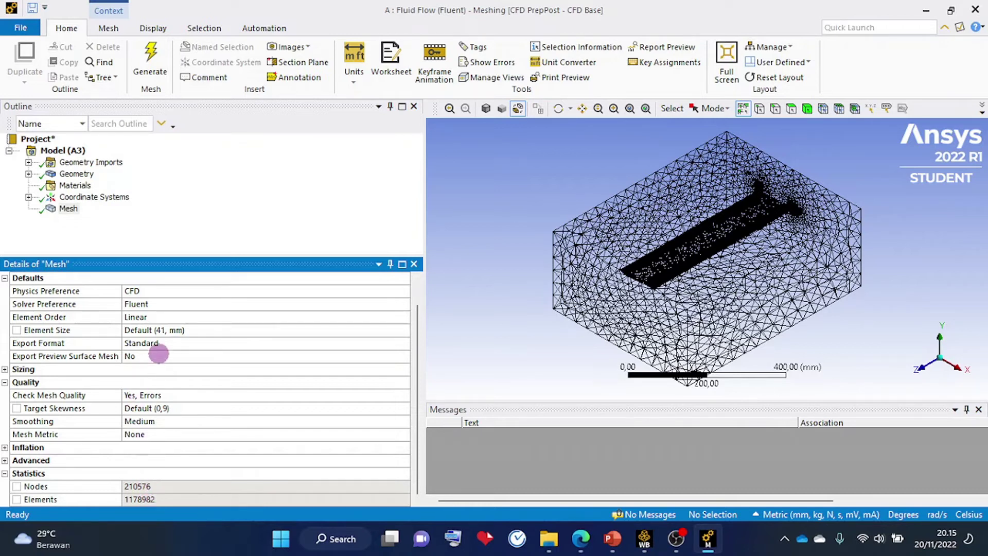
# Set the mesh element size to 117 mm and regenerate the mesh
pyautogui.click(196, 330)
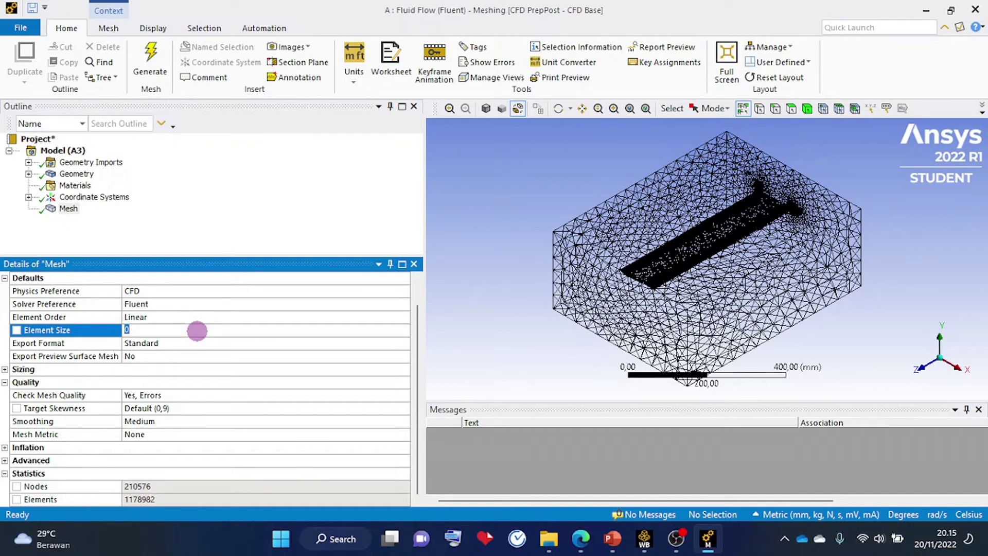
pyautogui.write('117')
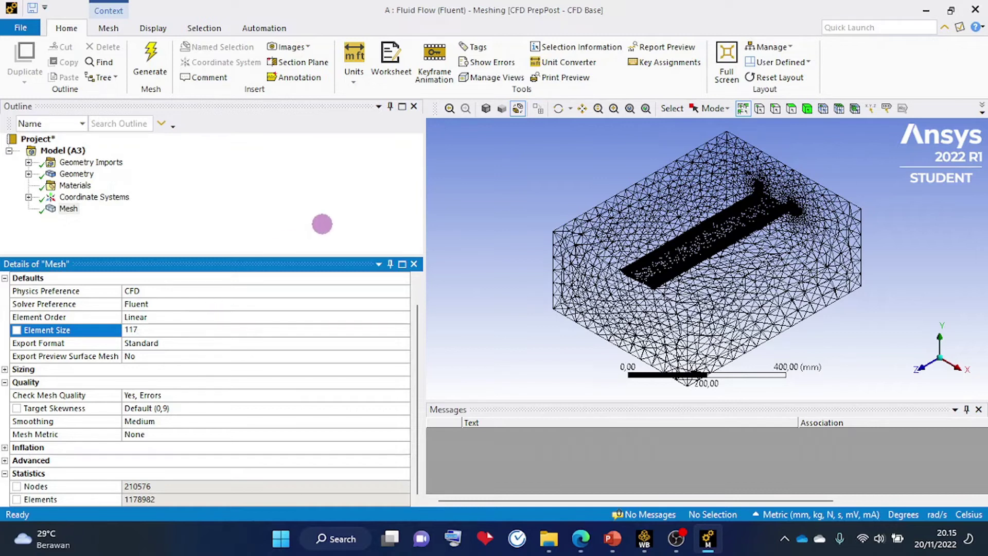
pyautogui.click(326, 222)
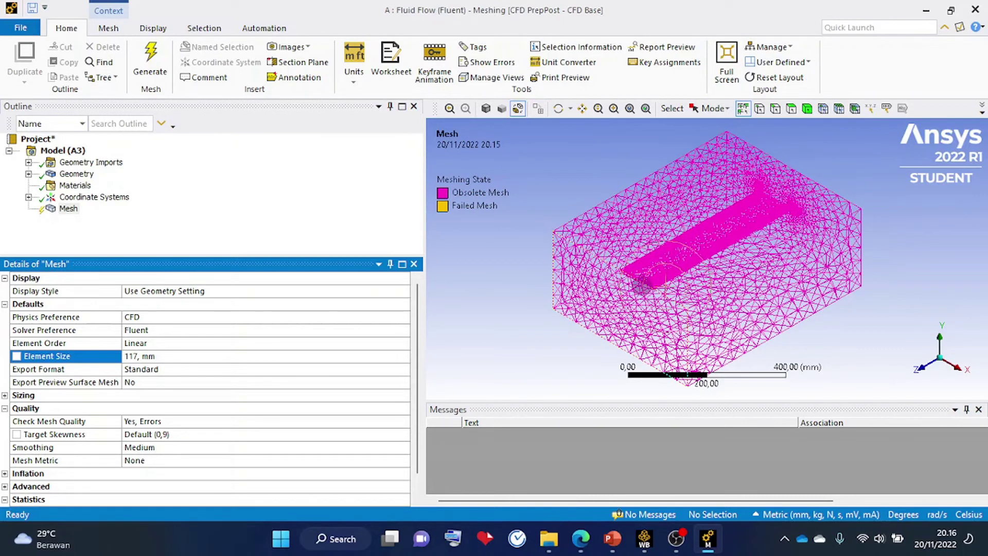
pyautogui.click(541, 287)
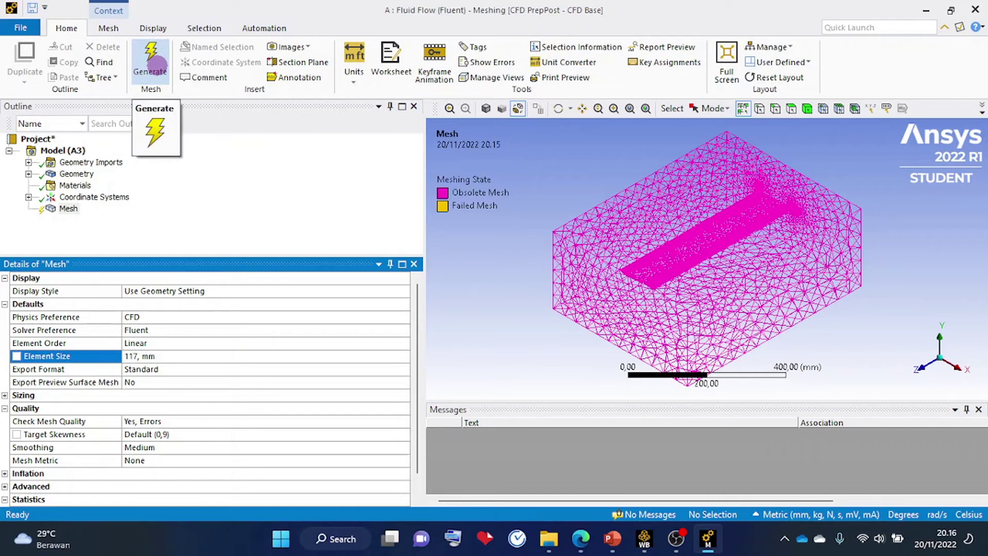
pyautogui.click(150, 66)
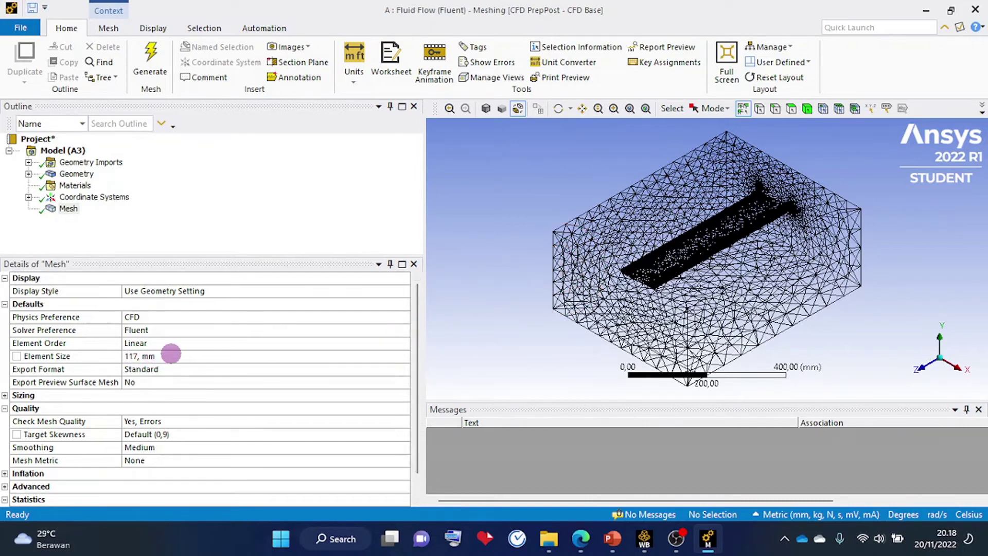
# Review the regenerated mesh's element size and its node and element statistics, and collapse the Quality section
pyautogui.click(169, 358)
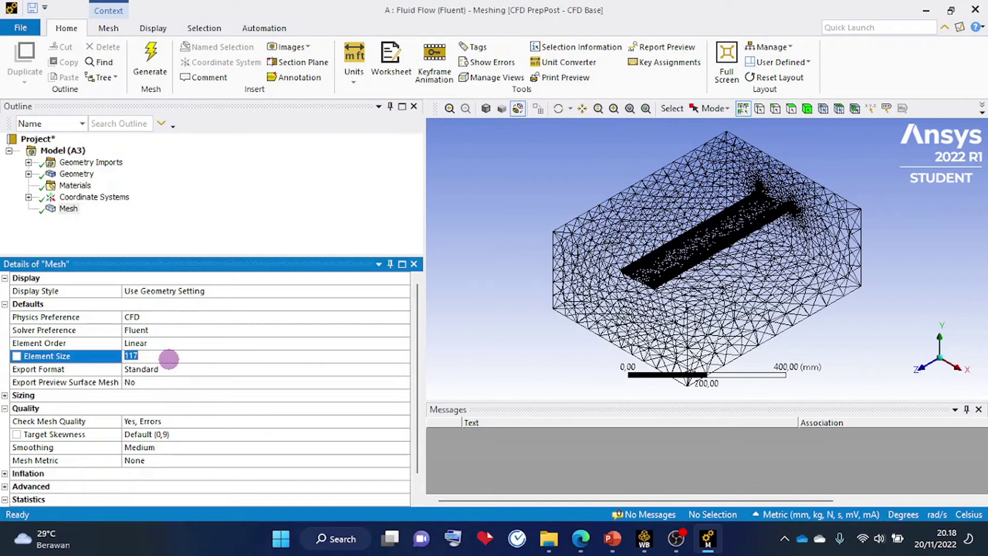
pyautogui.click(313, 197)
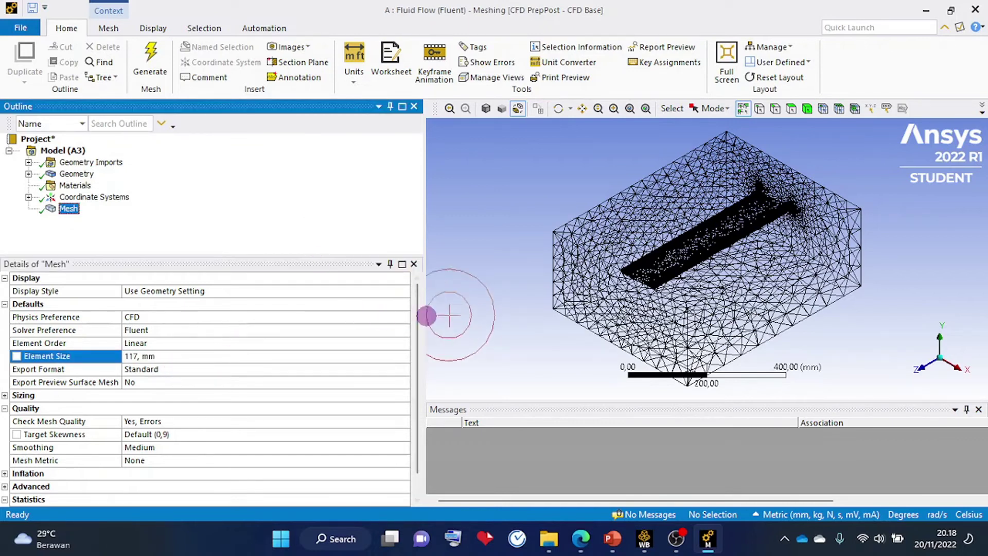
pyautogui.click(419, 315)
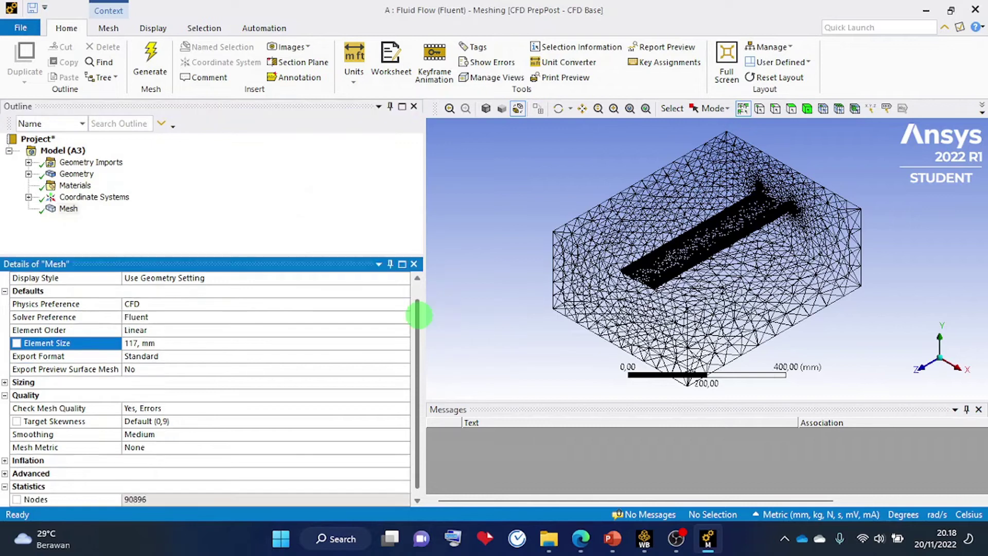
pyautogui.moveTo(420, 316); pyautogui.dragTo(422, 367)
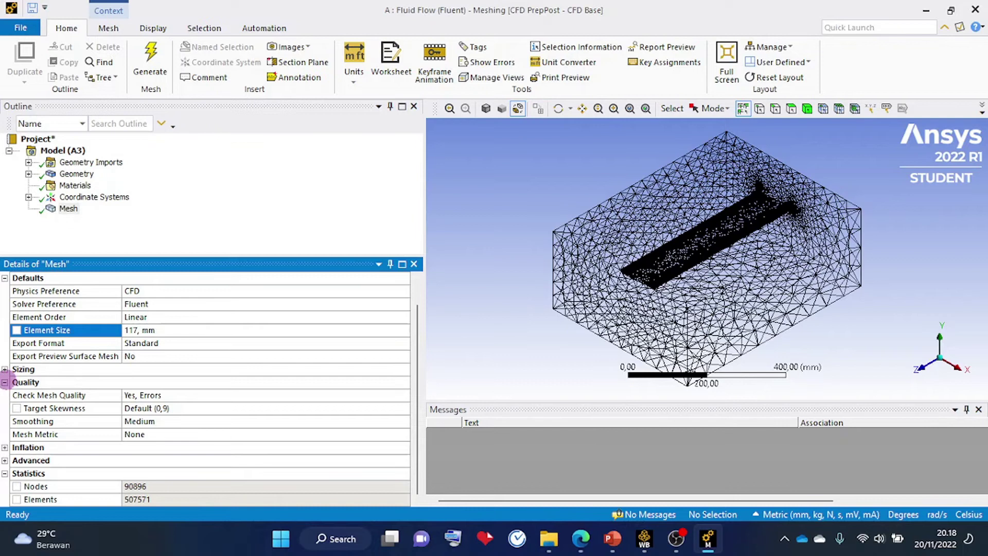
pyautogui.click(5, 382)
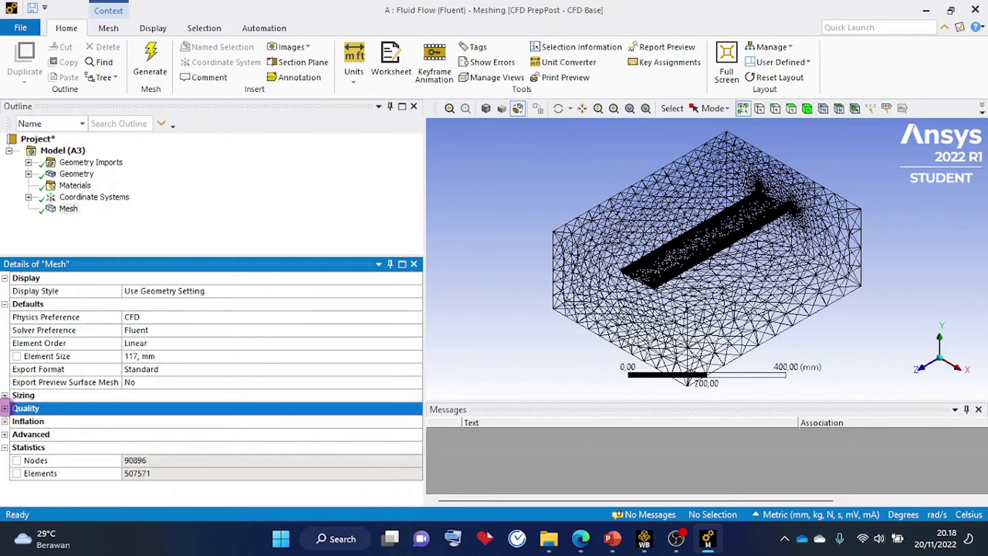
# Set the mesh metric to Skewness in the mesh's Quality settings and review its statistics
pyautogui.click(4, 408)
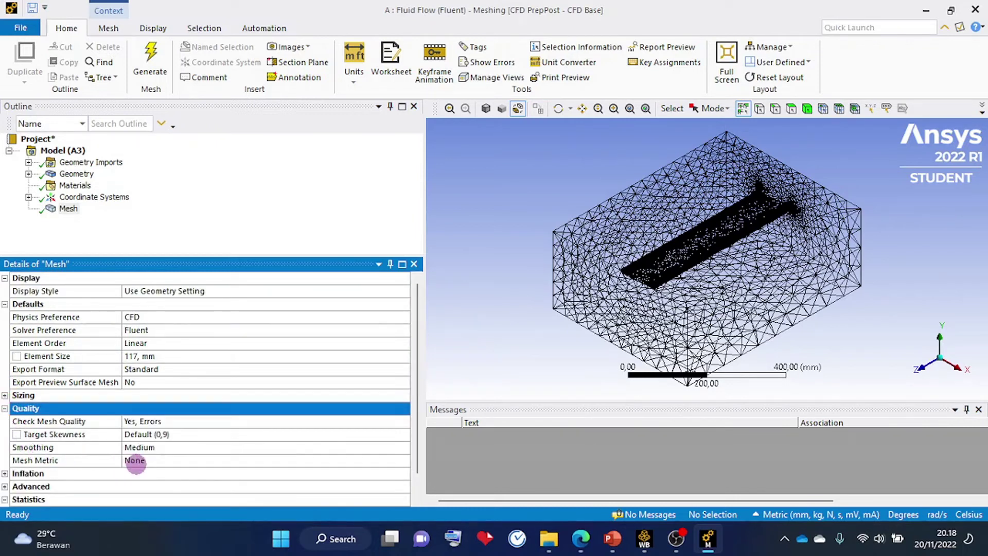
pyautogui.click(153, 460)
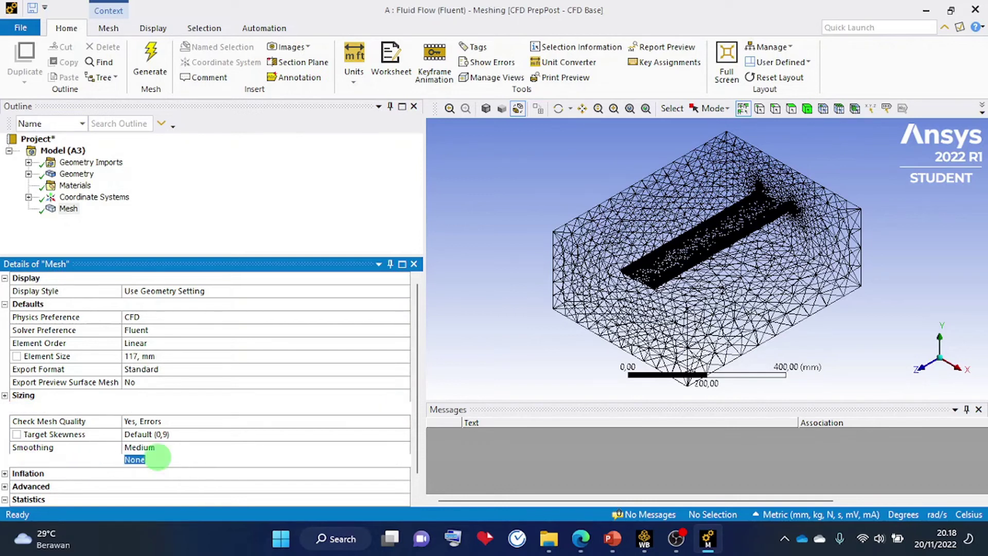
pyautogui.click(404, 461)
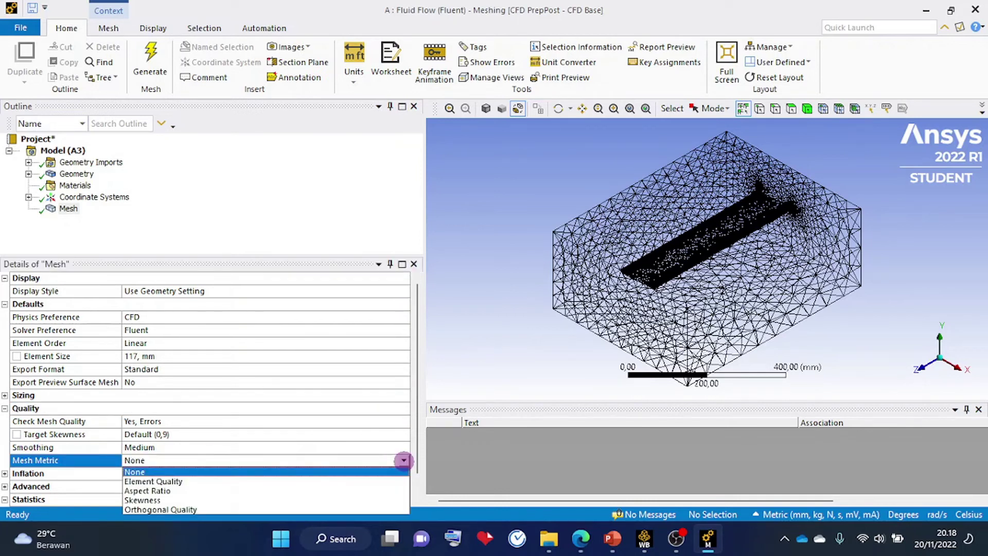
pyautogui.scroll(-1, 404, 461)
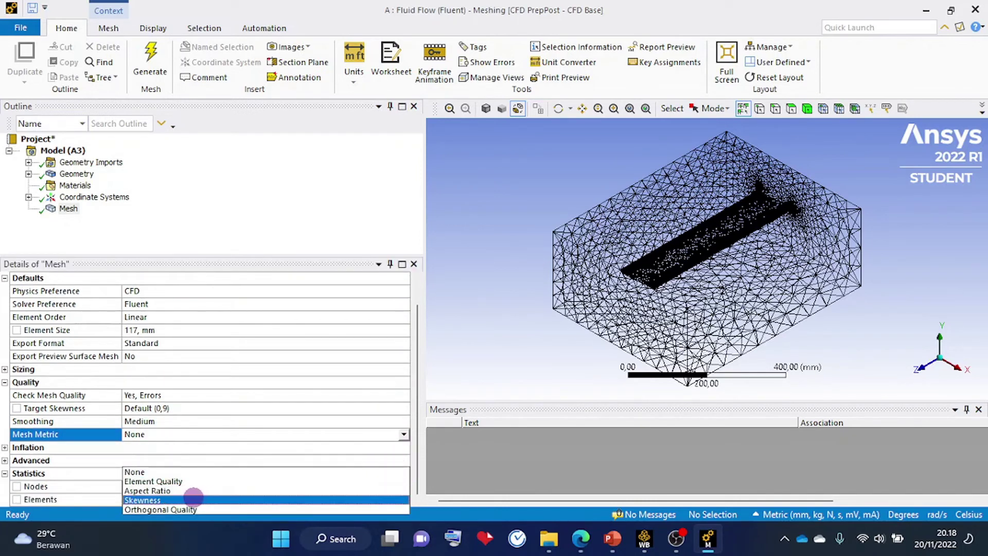
pyautogui.click(193, 499)
pyautogui.moveTo(415, 330); pyautogui.dragTo(406, 380)
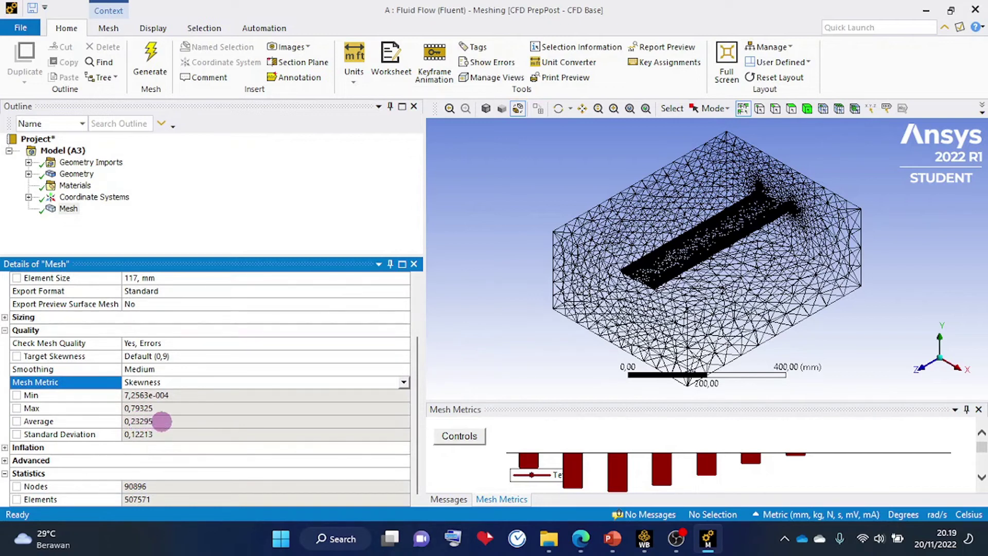
# Compare the skewness statistics with the skewness spectrum on the meshing slide in PowerPoint, and return to Ansys Meshing
pyautogui.click(612, 539)
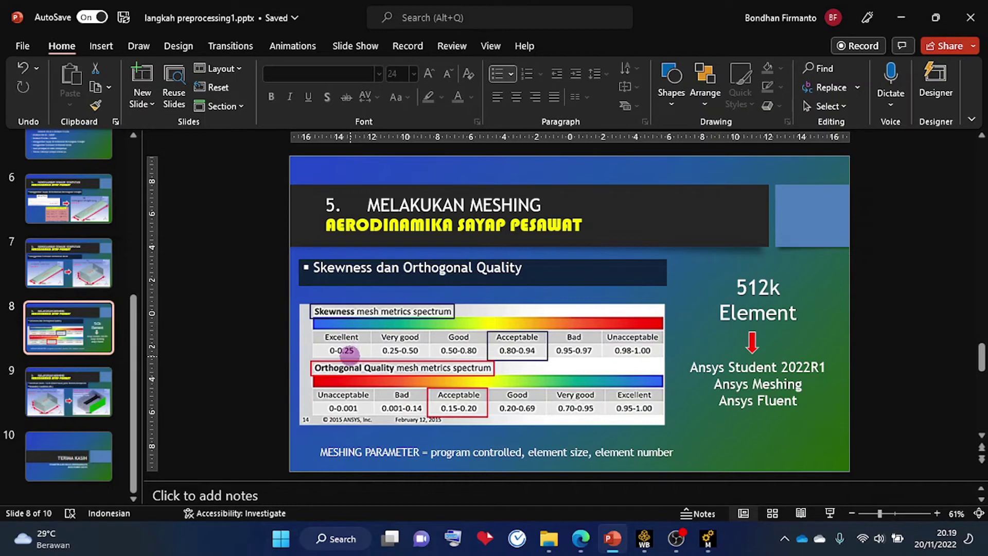
pyautogui.moveTo(613, 538)
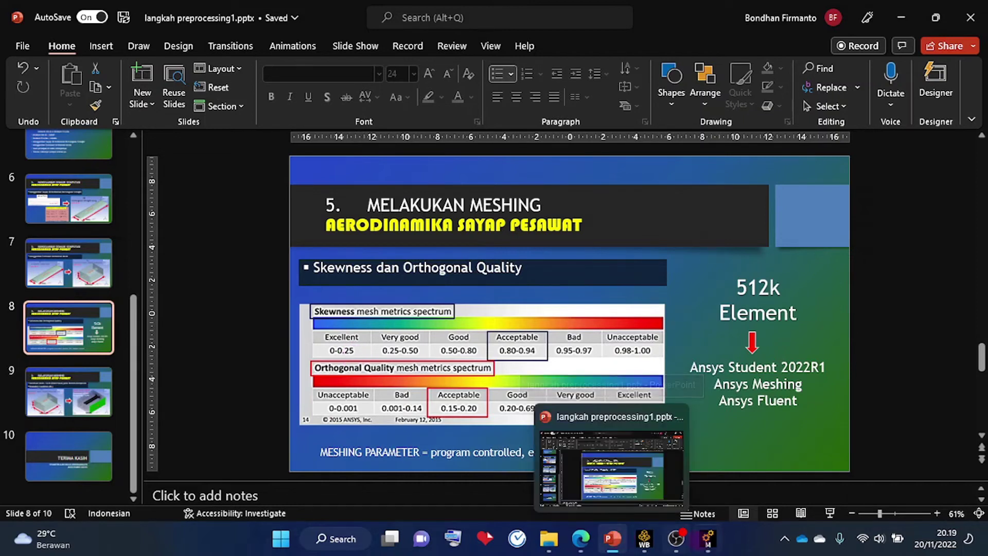
pyautogui.click(708, 539)
# Change the mesh metric to Orthogonal Quality and review its statistics
pyautogui.click(401, 382)
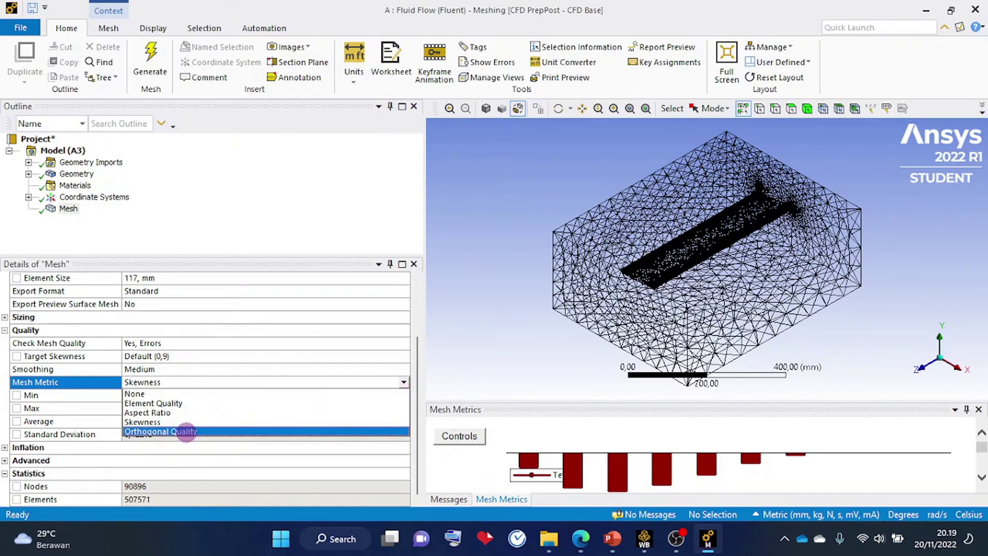
pyautogui.click(184, 423)
pyautogui.scroll(-4, 184, 423)
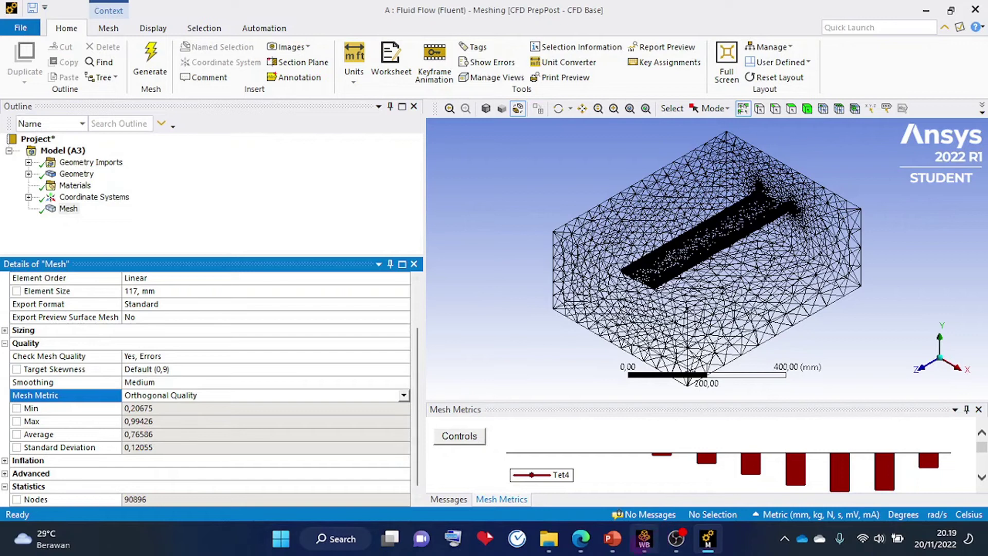
# Compare the orthogonal quality with the spectrum on the PowerPoint slide, and review the mesh details back in Ansys Meshing
pyautogui.click(612, 538)
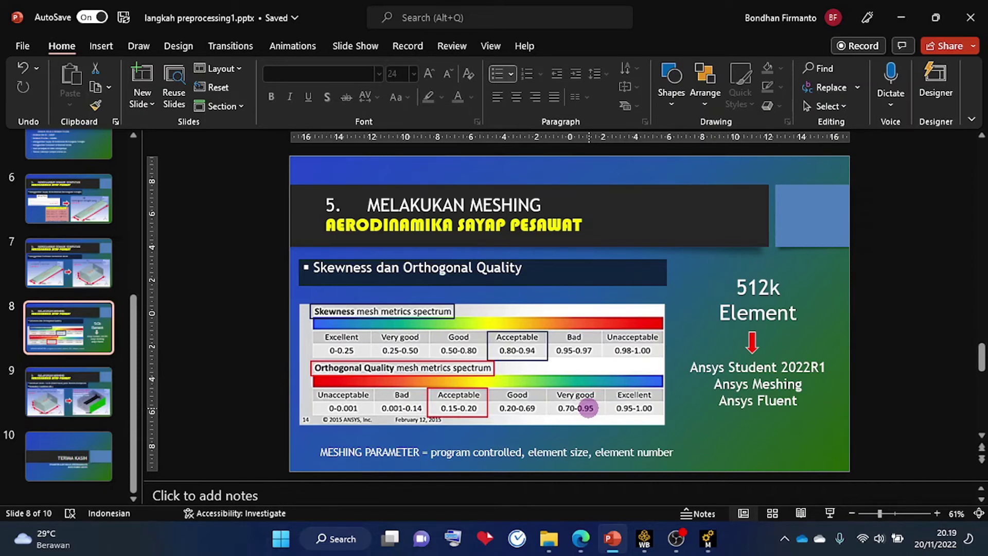
pyautogui.click(901, 18)
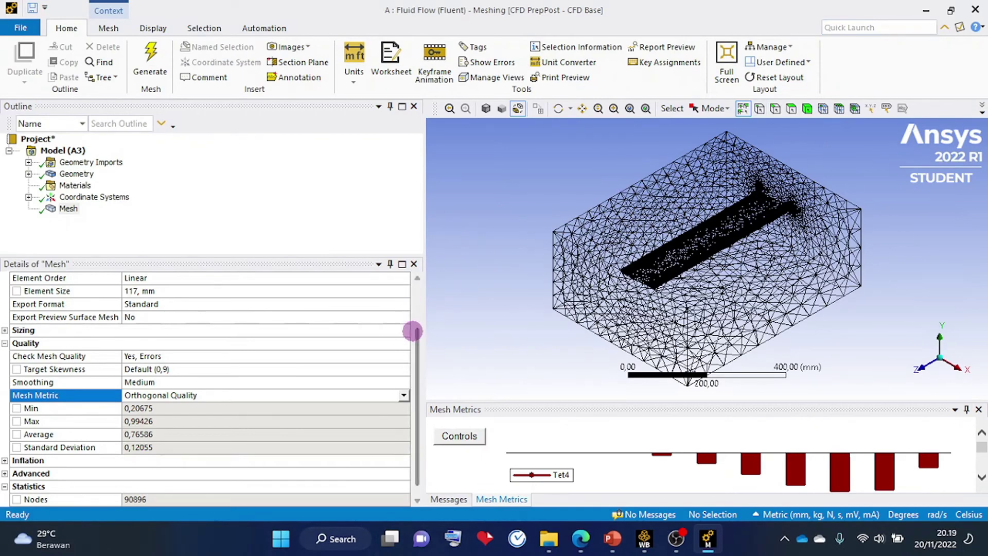
pyautogui.moveTo(419, 338)
pyautogui.mouseDown()
pyautogui.moveTo(418, 394)
pyautogui.moveTo(437, 335)
pyautogui.mouseUp()
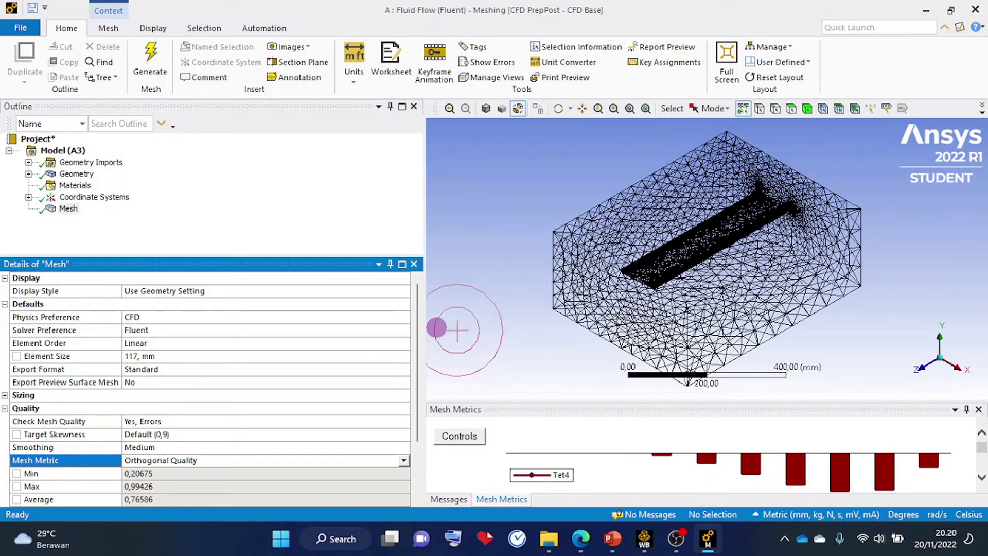
pyautogui.moveTo(418, 337); pyautogui.dragTo(408, 419)
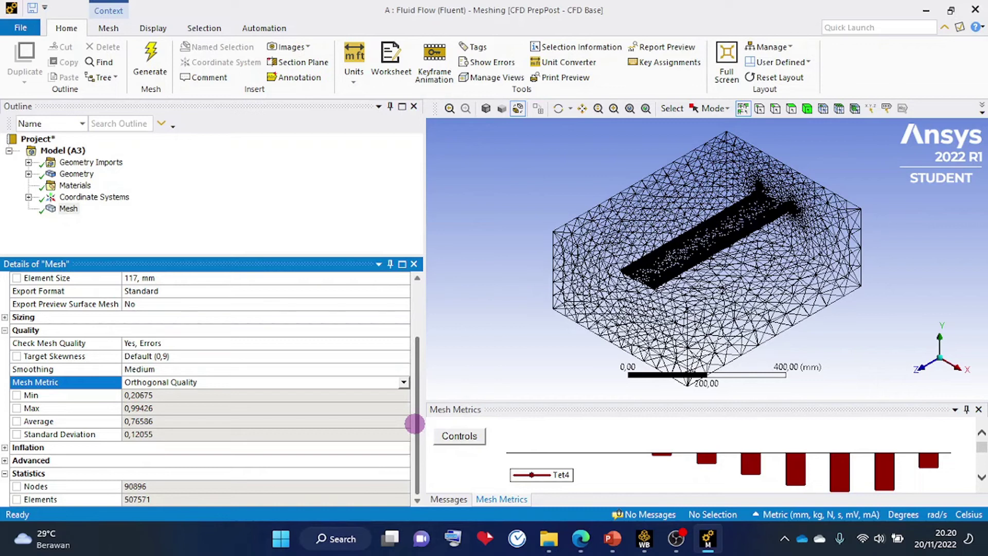
pyautogui.moveTo(415, 424); pyautogui.dragTo(419, 342)
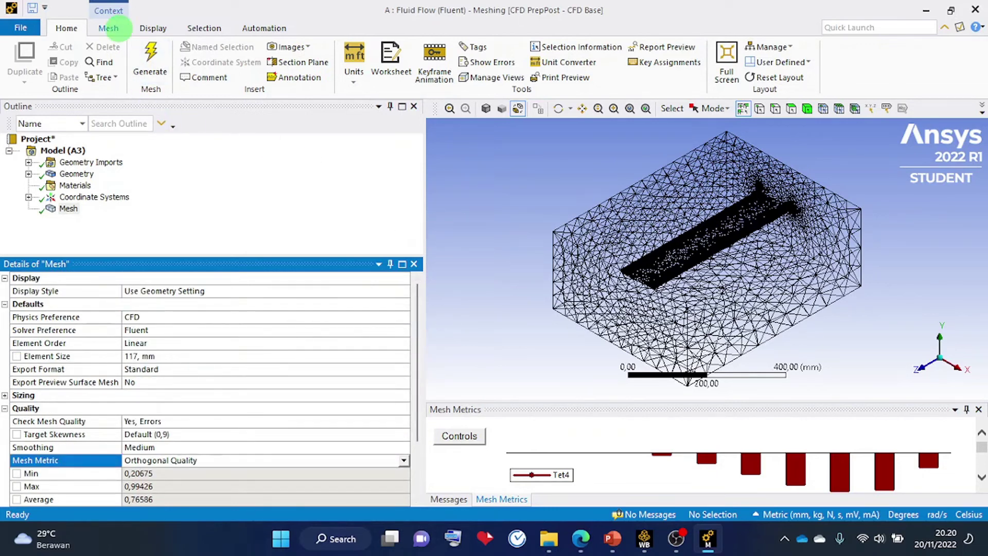
# Update the mesh and read its messages before switching to Ansys Workbench
pyautogui.click(109, 29)
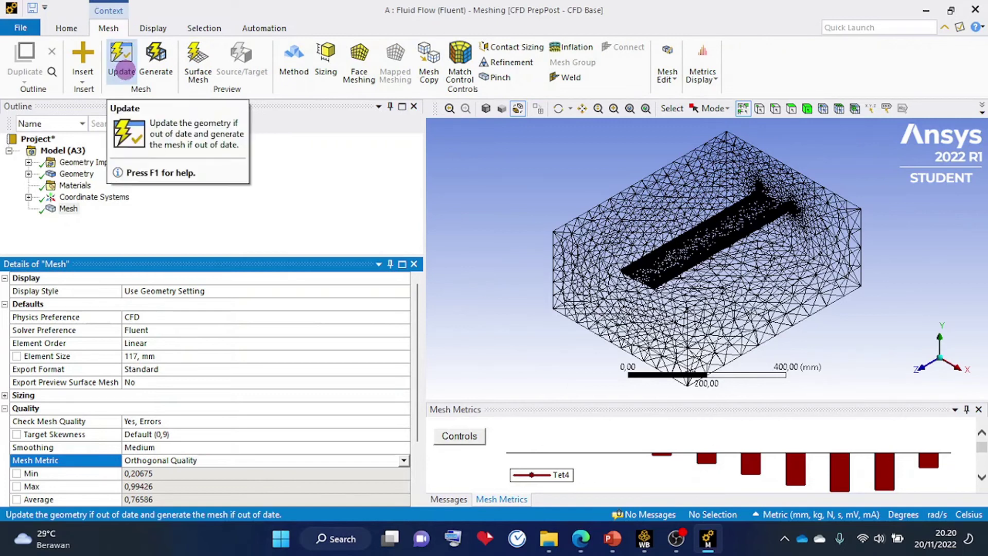
pyautogui.click(122, 68)
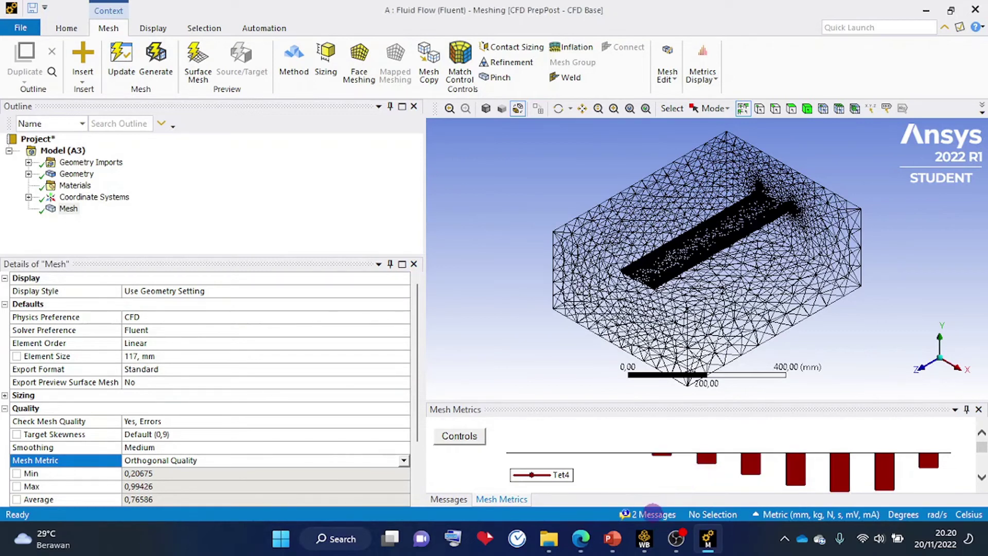
pyautogui.click(653, 514)
pyautogui.click(653, 513)
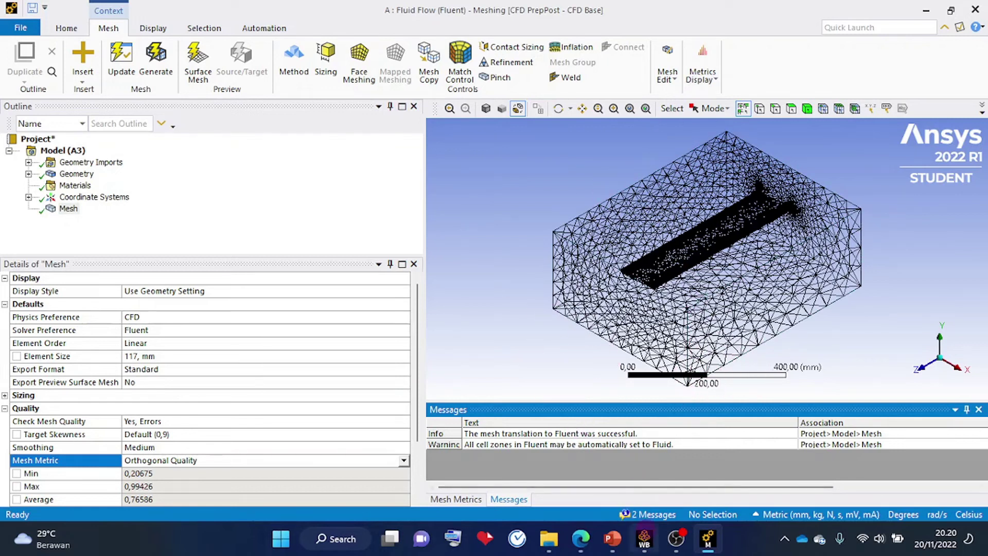
pyautogui.click(644, 539)
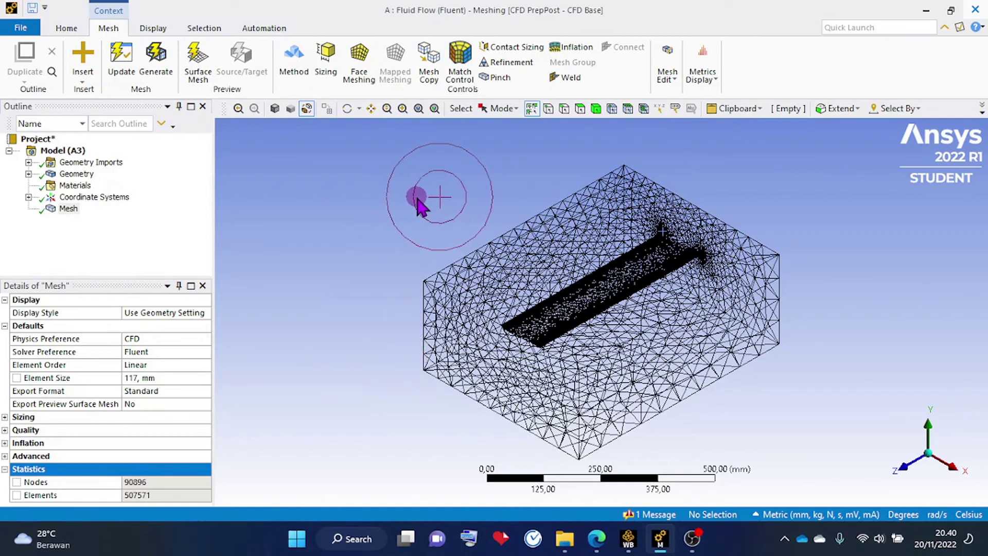
# Create a named selection "inlet" from the domain's upstream face, normal to the X axis, and expand the Named Selections group
pyautogui.click(582, 108)
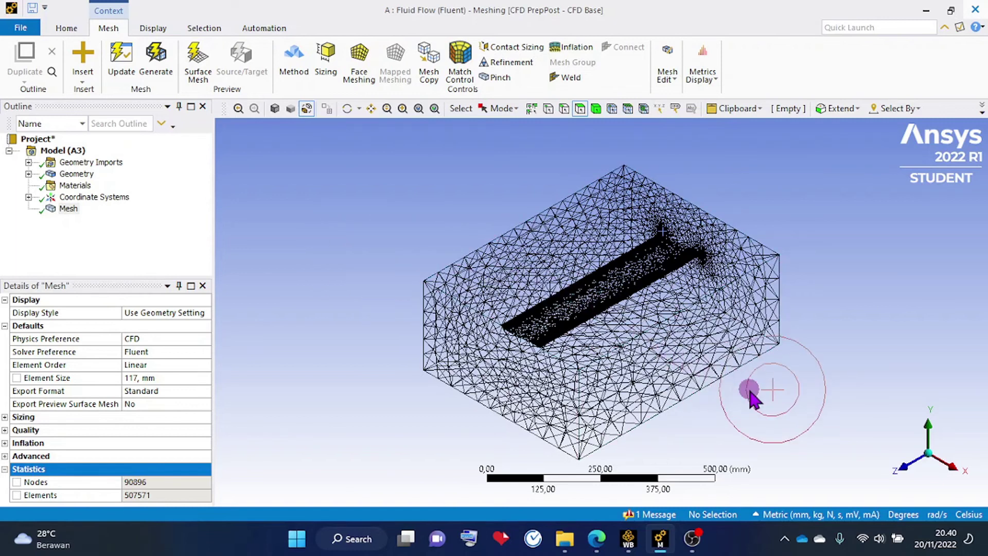
pyautogui.click(898, 468)
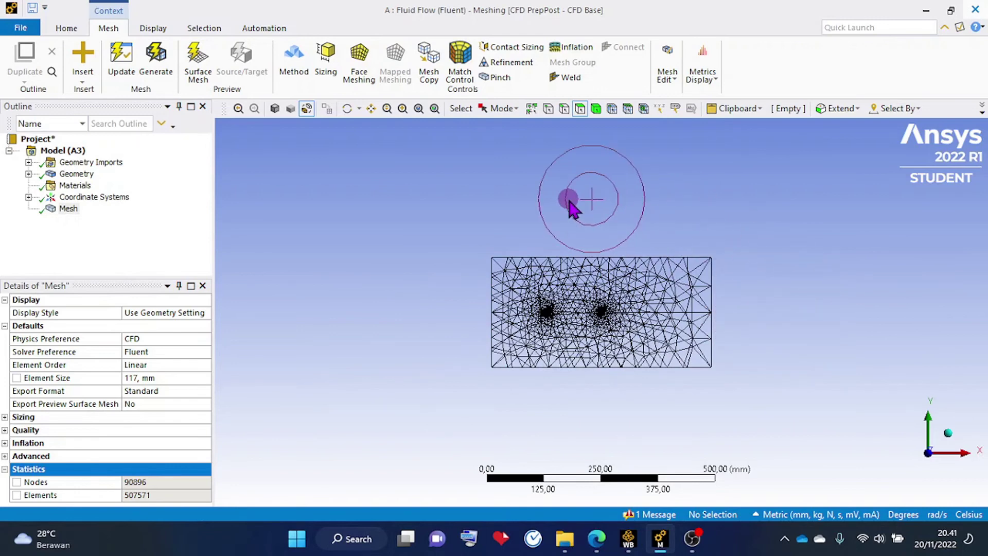
pyautogui.moveTo(569, 202); pyautogui.dragTo(661, 227, button='middle')
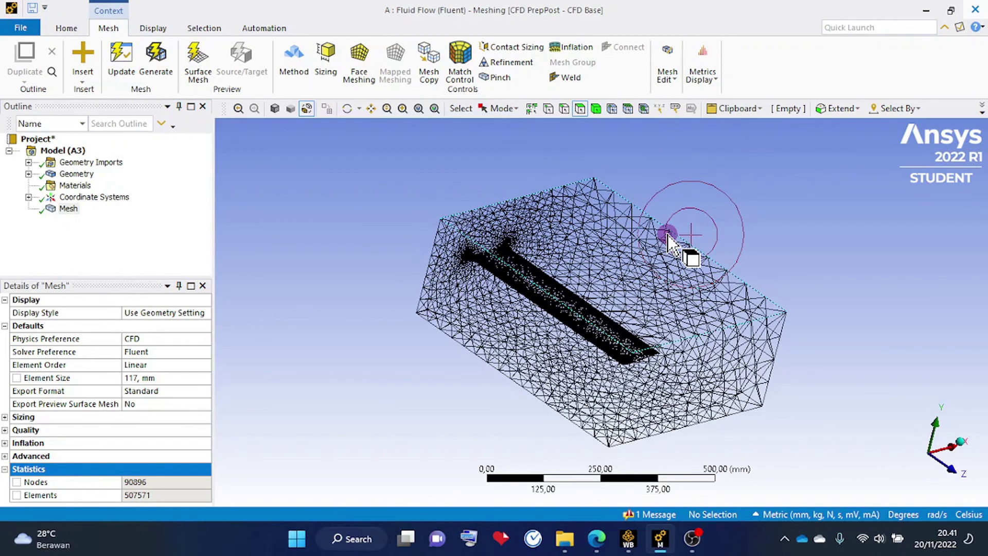
pyautogui.click(547, 358)
pyautogui.rightClick(546, 350)
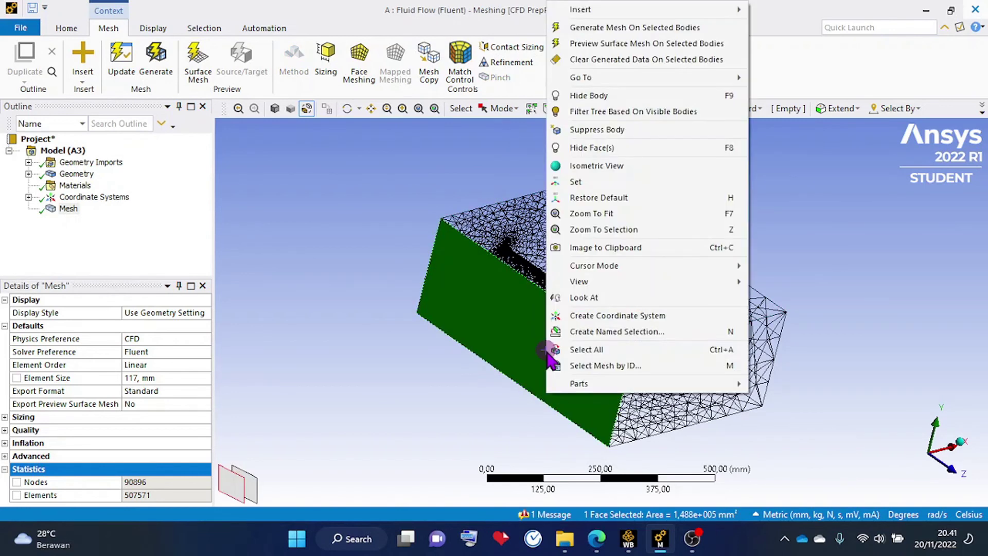
pyautogui.click(591, 332)
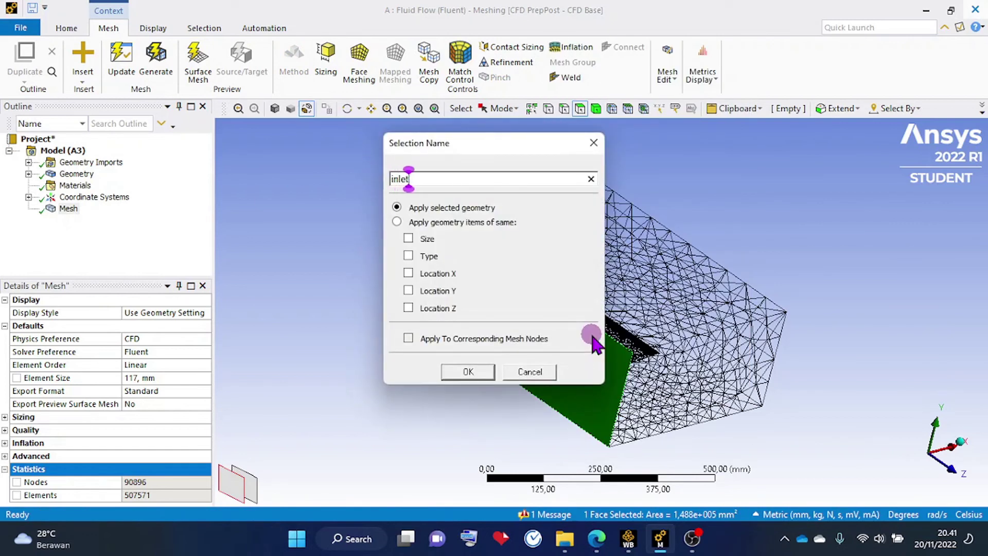
pyautogui.press('Return')
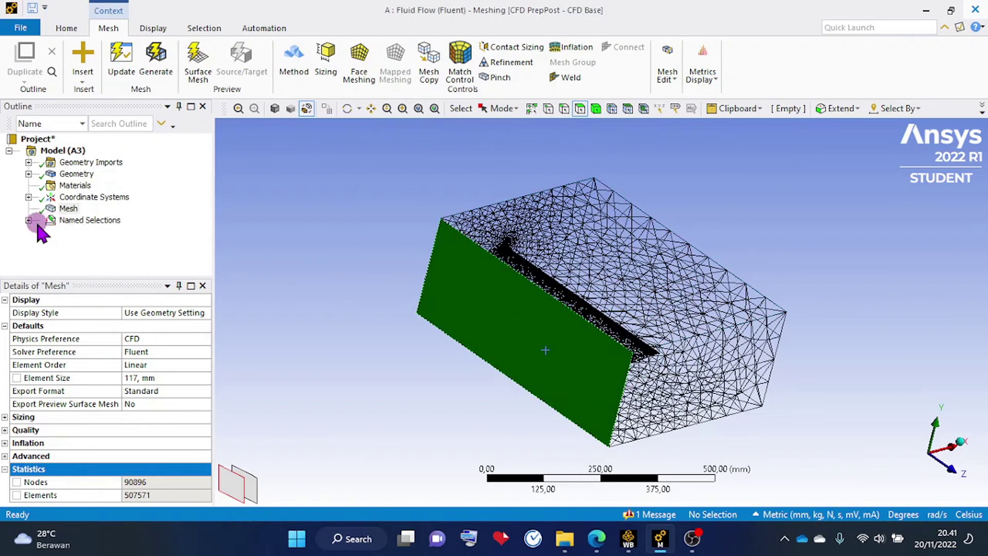
pyautogui.click(29, 221)
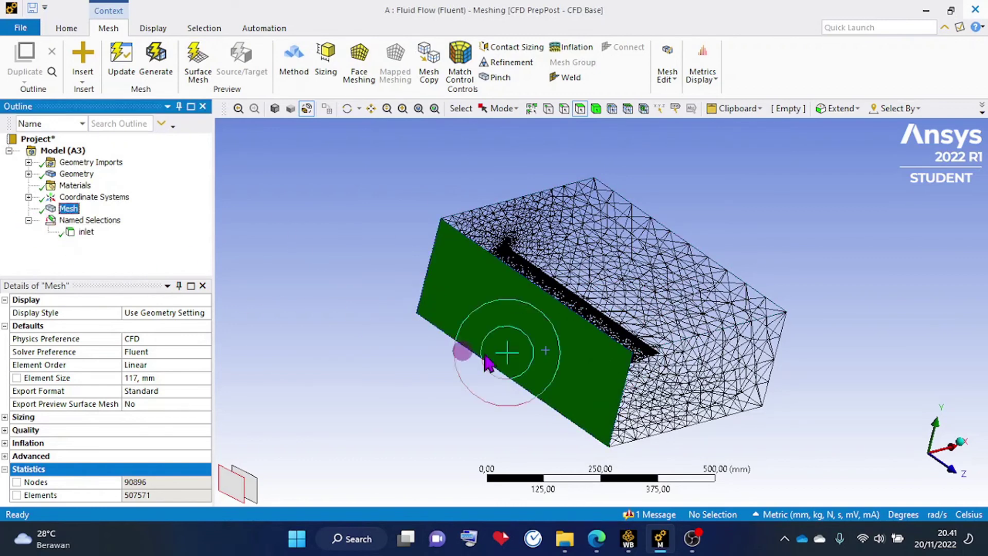
# Create a named selection "outlet" from the downstream domain face opposite the inlet
pyautogui.moveTo(896, 302); pyautogui.dragTo(666, 315, button='middle')
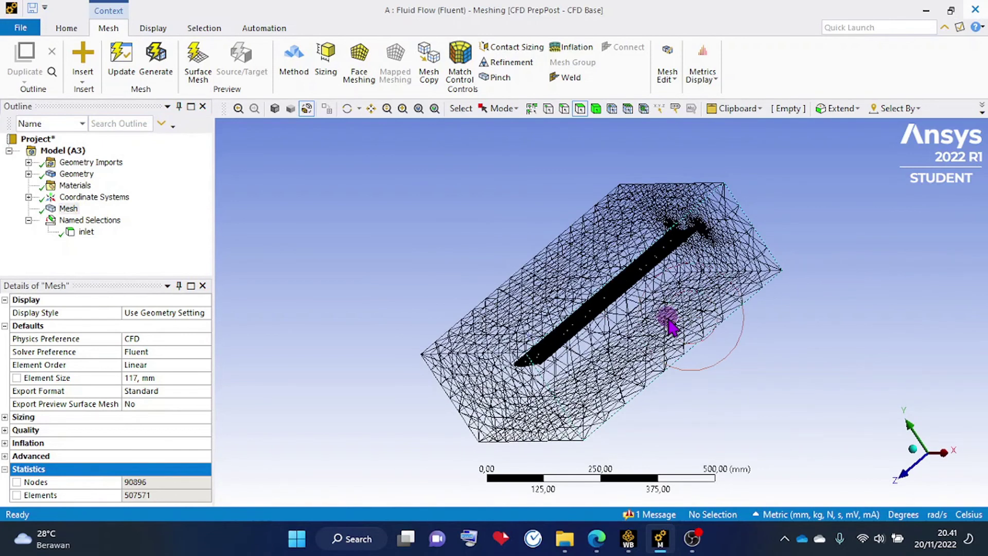
pyautogui.click(668, 318)
pyautogui.rightClick(668, 317)
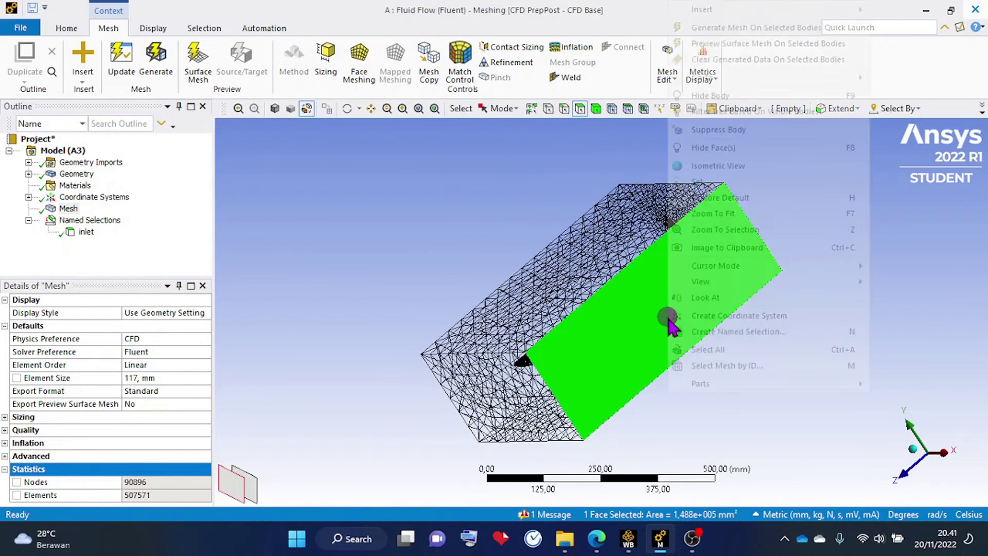
pyautogui.click(711, 332)
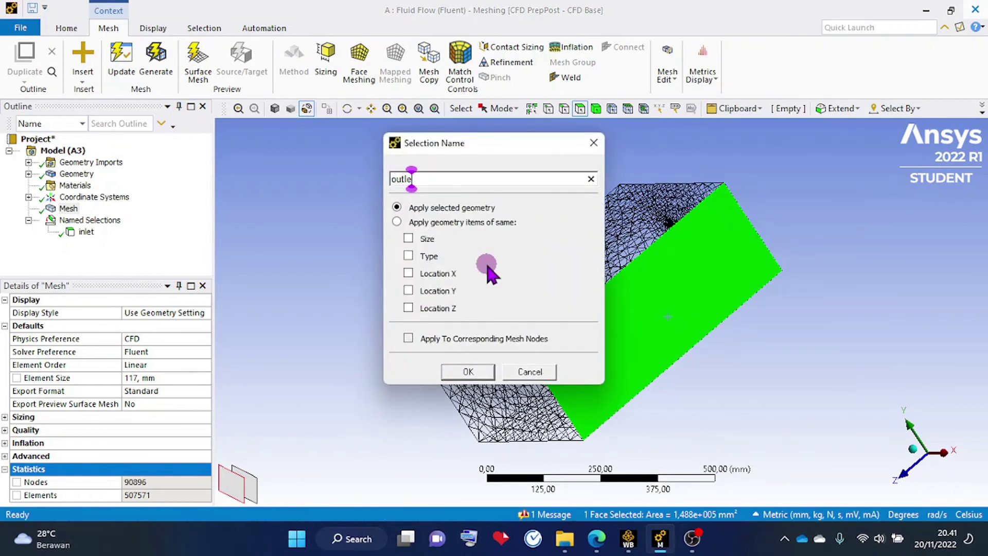
pyautogui.press('Return')
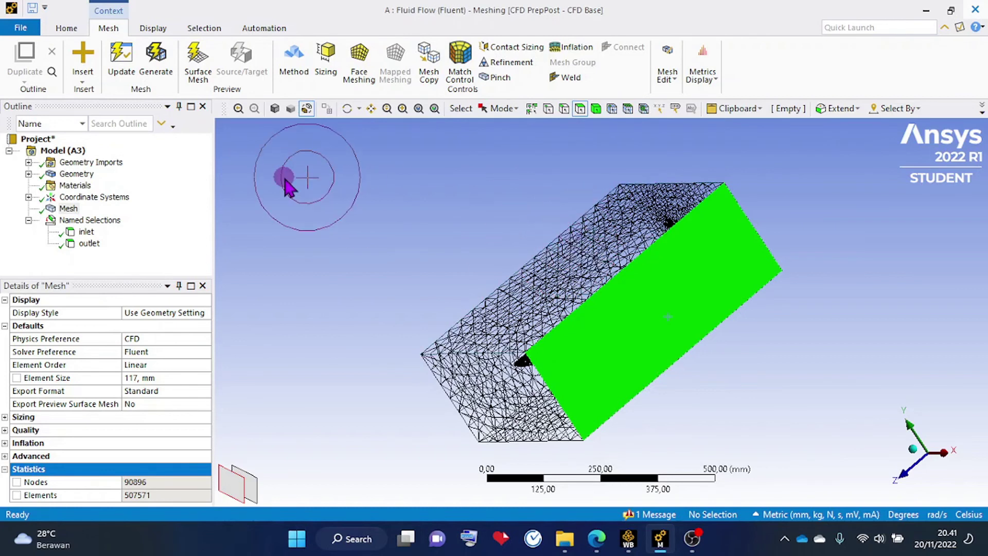
# Create a named selection "sym1" from the domain's upper and lower faces
pyautogui.click(570, 287)
pyautogui.moveTo(658, 425); pyautogui.dragTo(622, 362, button='middle')
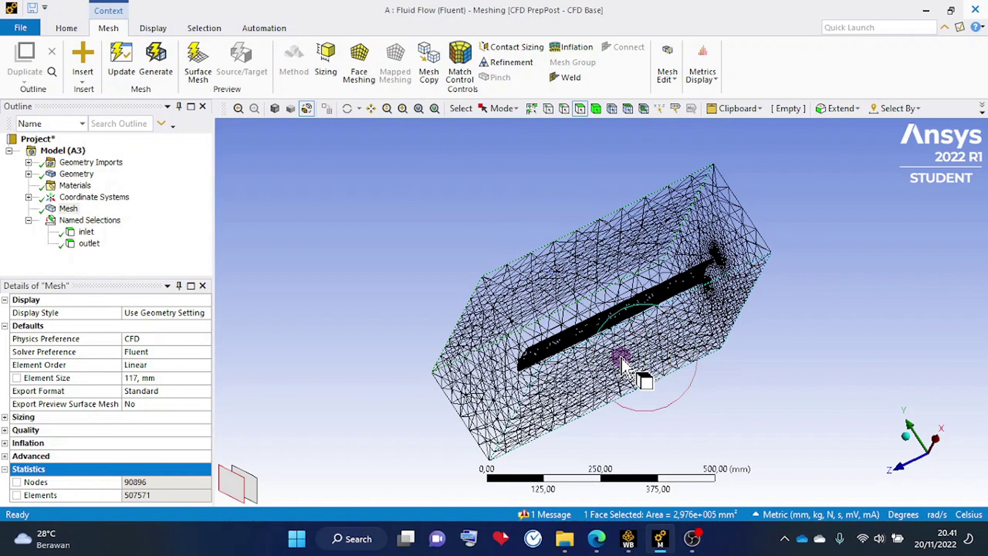
pyautogui.click(622, 357)
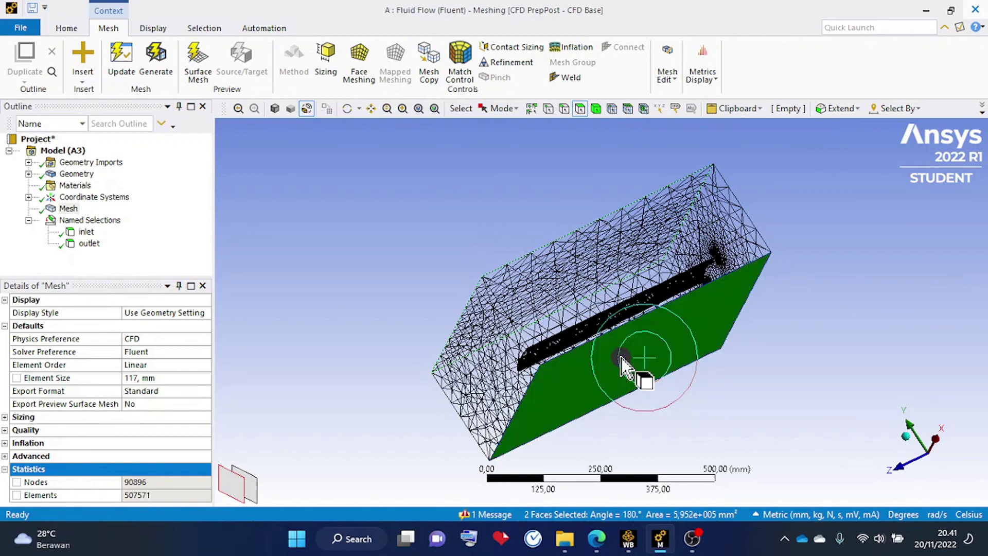
pyautogui.moveTo(622, 357); pyautogui.dragTo(425, 126, button='middle')
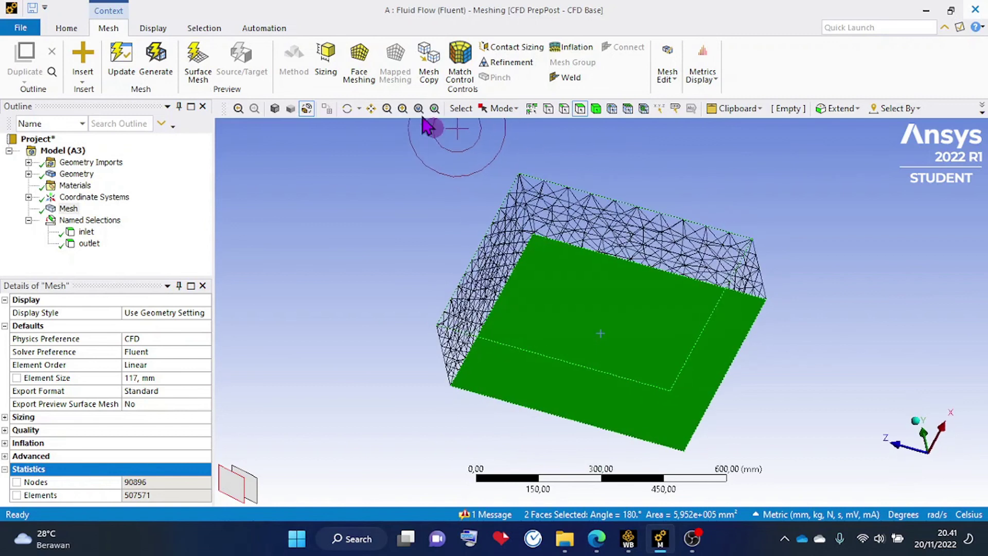
pyautogui.rightClick(573, 325)
pyautogui.click(577, 330)
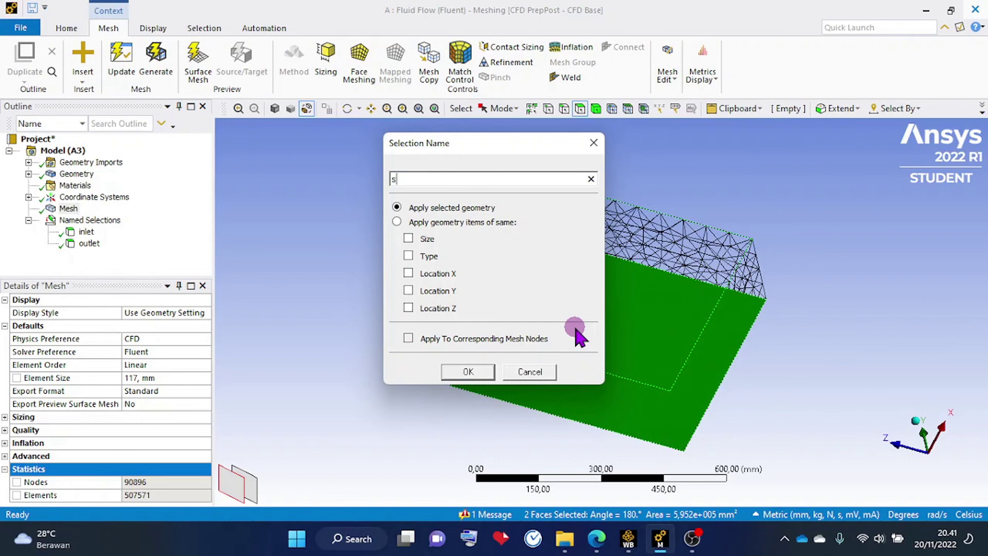
pyautogui.press('Return')
# Create a named selection "sym2" from the domain's two spanwise end faces, normal to the Z axis
pyautogui.moveTo(576, 332); pyautogui.dragTo(441, 264, button='middle')
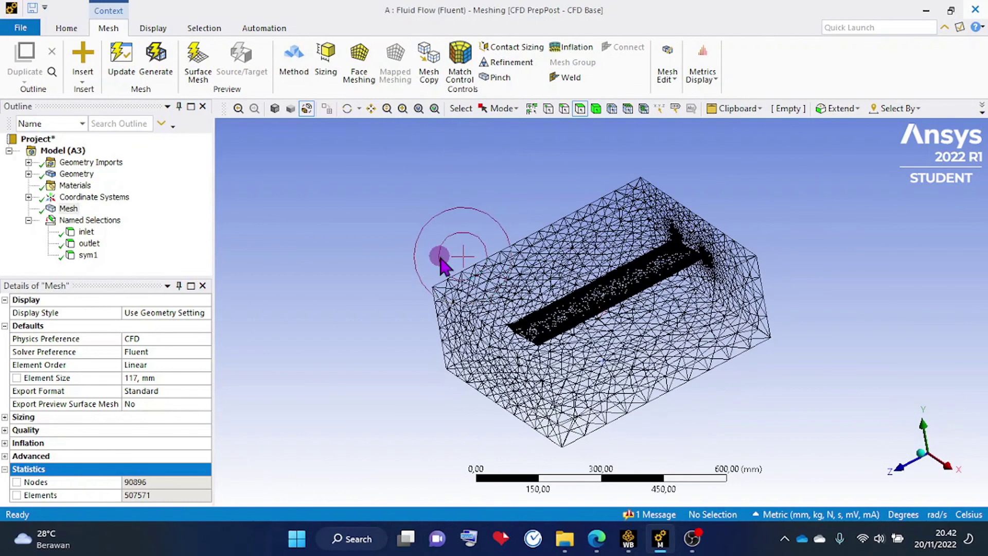
pyautogui.click(507, 384)
pyautogui.moveTo(817, 276); pyautogui.dragTo(688, 307, button='middle')
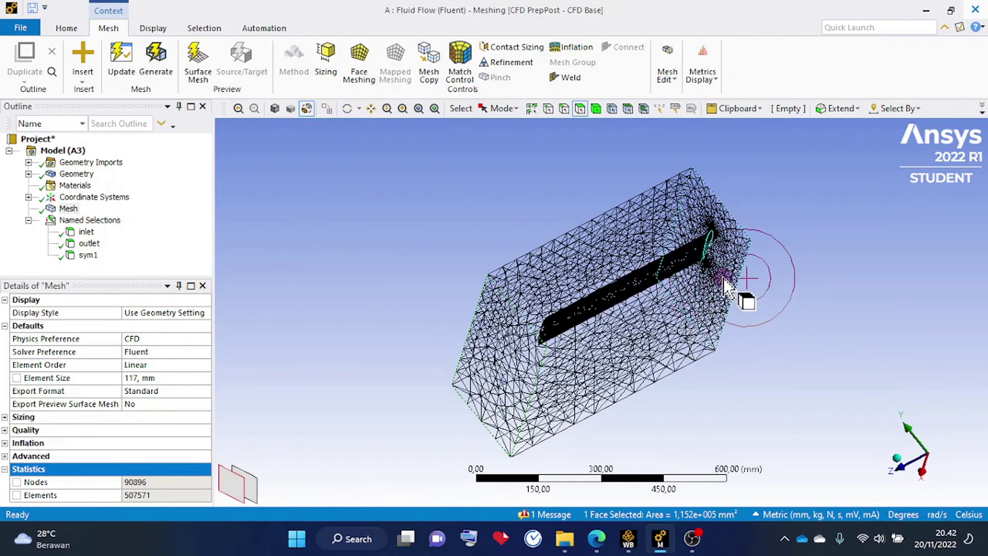
pyautogui.keyDown('ctrl'); pyautogui.click(708, 288); pyautogui.keyUp('ctrl')
pyautogui.moveTo(391, 247); pyautogui.dragTo(352, 223, button='middle')
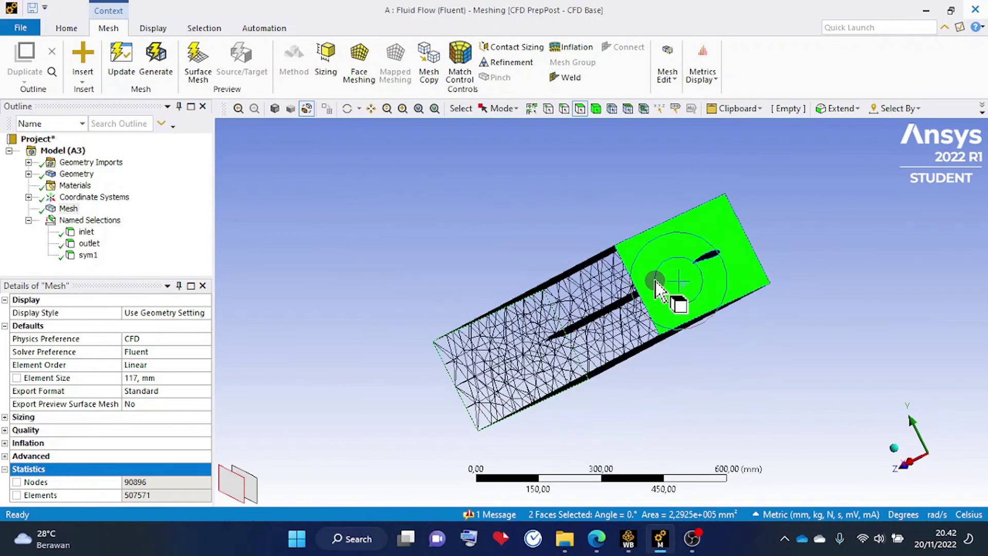
pyautogui.rightClick(657, 290)
pyautogui.click(731, 332)
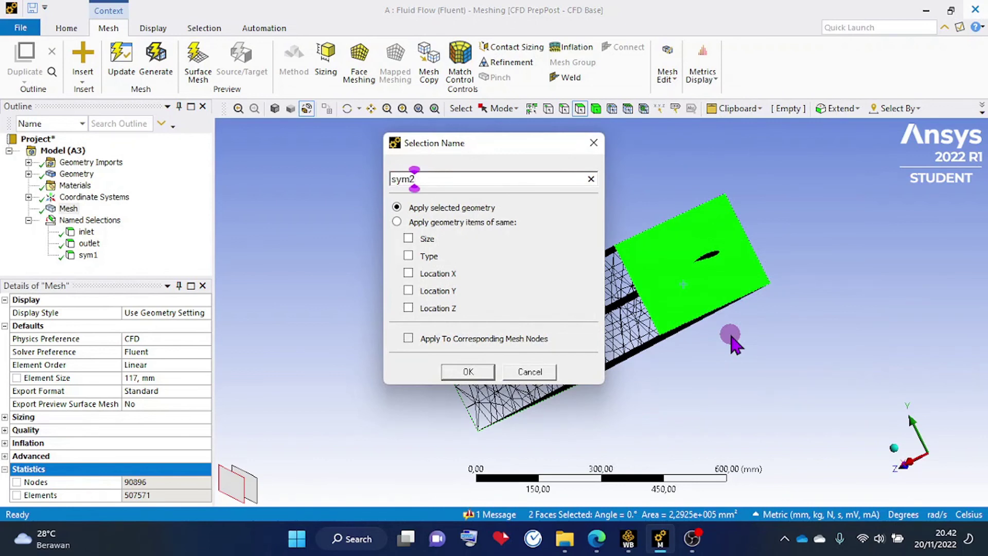
pyautogui.write('sym2')
pyautogui.press('Return')
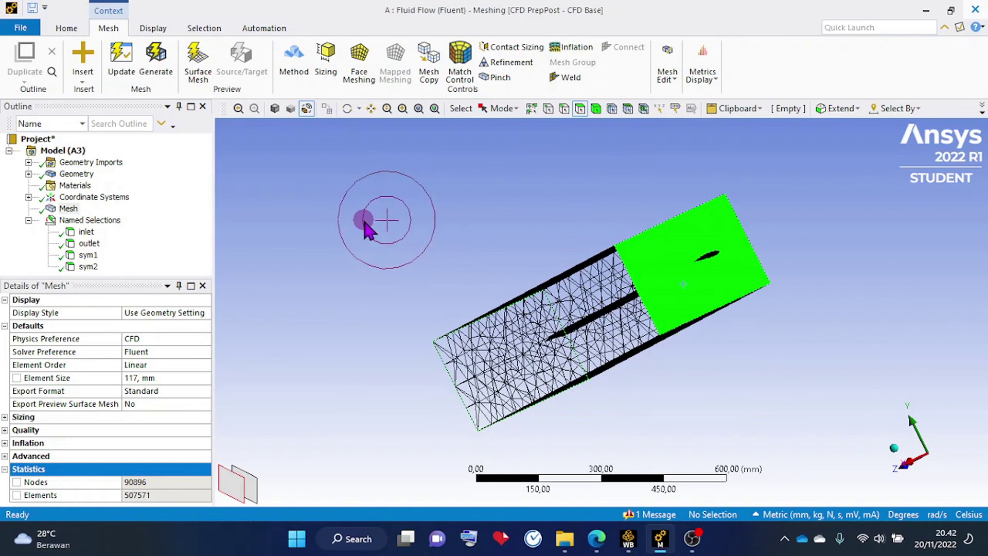
# Create a named selection "wing" from the wing's outer surface and its tip face inside the domain
pyautogui.moveTo(432, 211); pyautogui.dragTo(569, 227, button='middle')
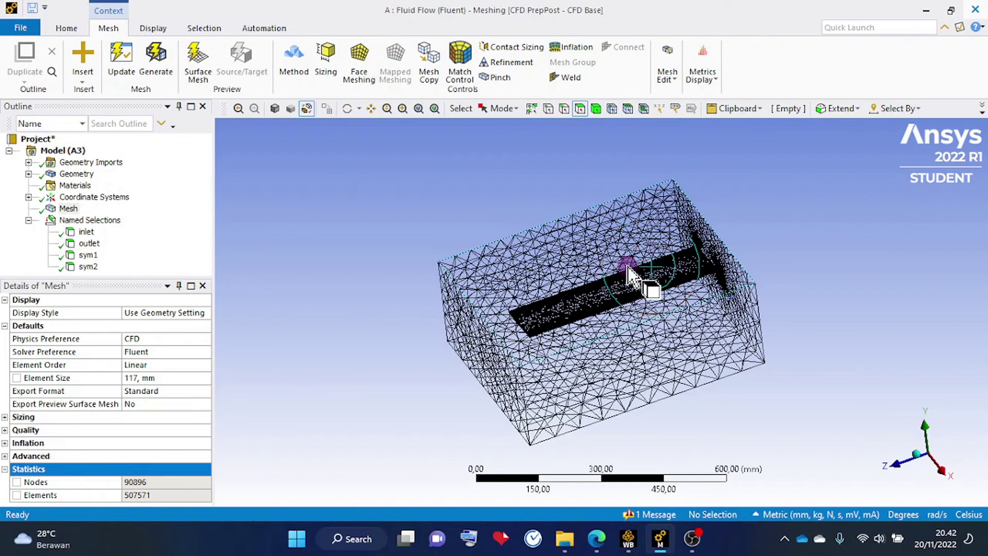
pyautogui.moveTo(789, 240); pyautogui.dragTo(468, 258, button='middle')
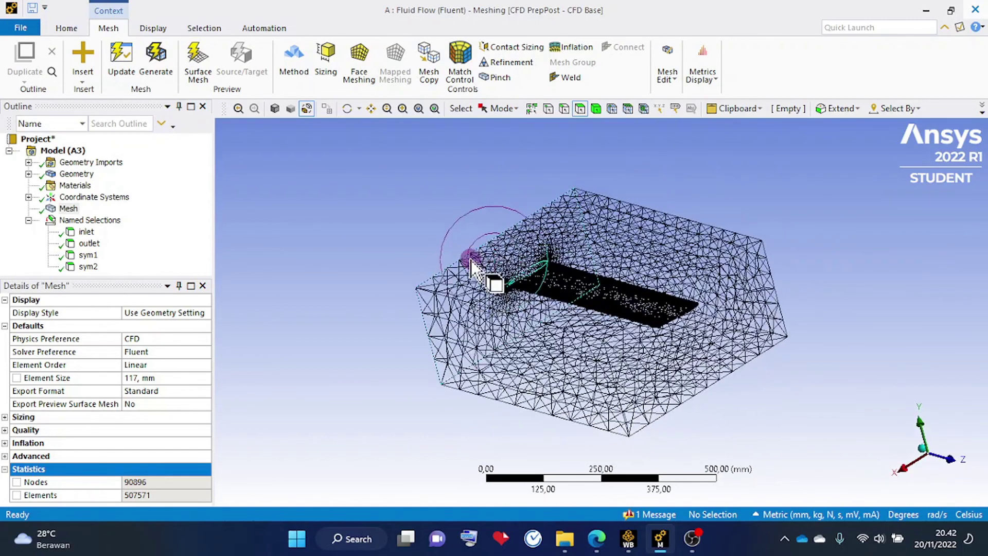
pyautogui.click(951, 460)
pyautogui.moveTo(772, 296); pyautogui.dragTo(728, 353, button='middle')
pyautogui.scroll(5, 734, 358)
pyautogui.moveTo(354, 232); pyautogui.dragTo(682, 302, button='right')
pyautogui.moveTo(652, 251)
pyautogui.mouseDown(button='middle')
pyautogui.moveTo(628, 256)
pyautogui.moveTo(633, 271)
pyautogui.moveTo(584, 254)
pyautogui.moveTo(628, 291)
pyautogui.moveTo(750, 227)
pyautogui.moveTo(684, 251)
pyautogui.moveTo(746, 238)
pyautogui.mouseUp(button='middle')
pyautogui.moveTo(613, 279); pyautogui.dragTo(746, 364, button='right')
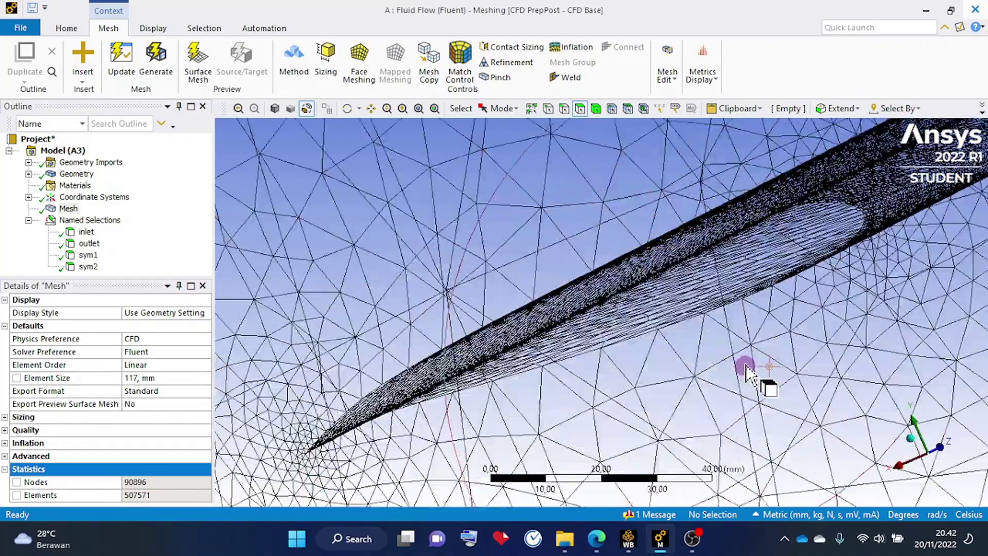
pyautogui.scroll(-3, 706, 272)
pyautogui.click(706, 280)
pyautogui.moveTo(702, 273); pyautogui.dragTo(752, 265, button='middle')
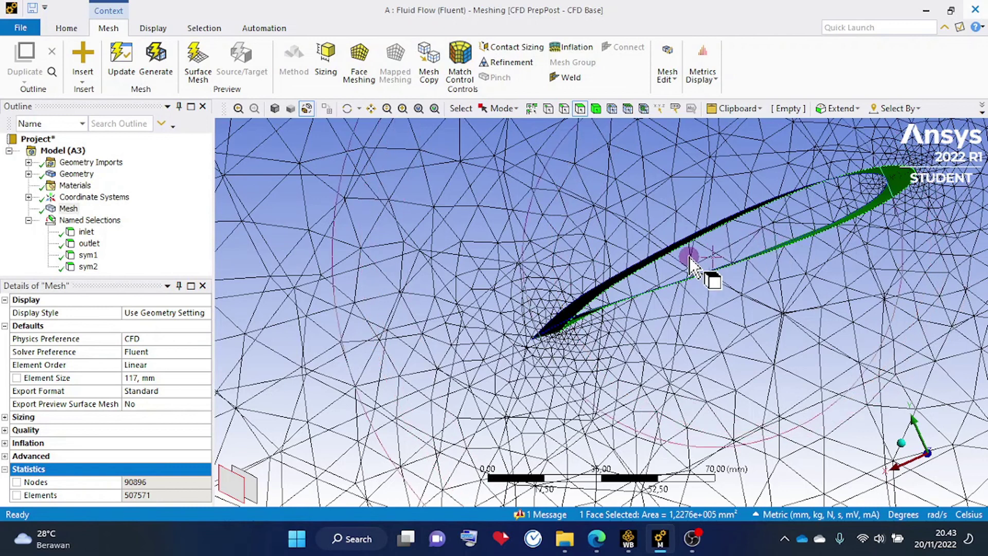
pyautogui.keyDown('ctrl'); pyautogui.click(722, 253); pyautogui.keyUp('ctrl')
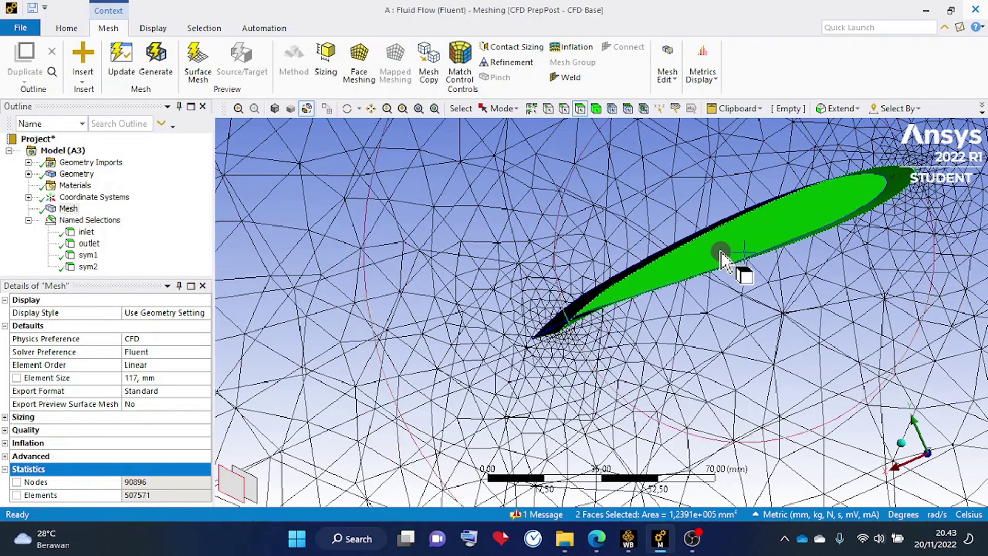
pyautogui.scroll(-5, 721, 252)
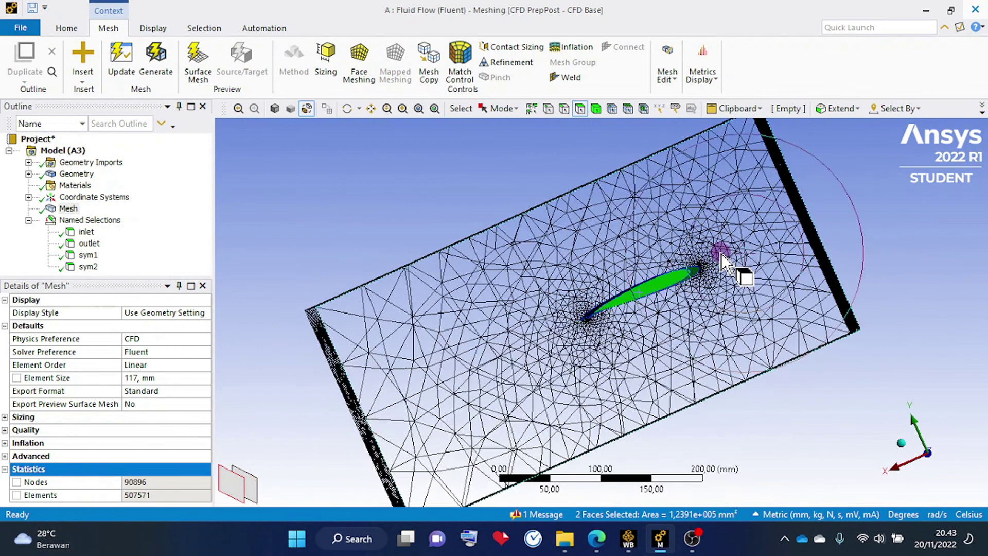
pyautogui.scroll(-1, 721, 251)
pyautogui.moveTo(867, 200); pyautogui.dragTo(858, 209, button='middle')
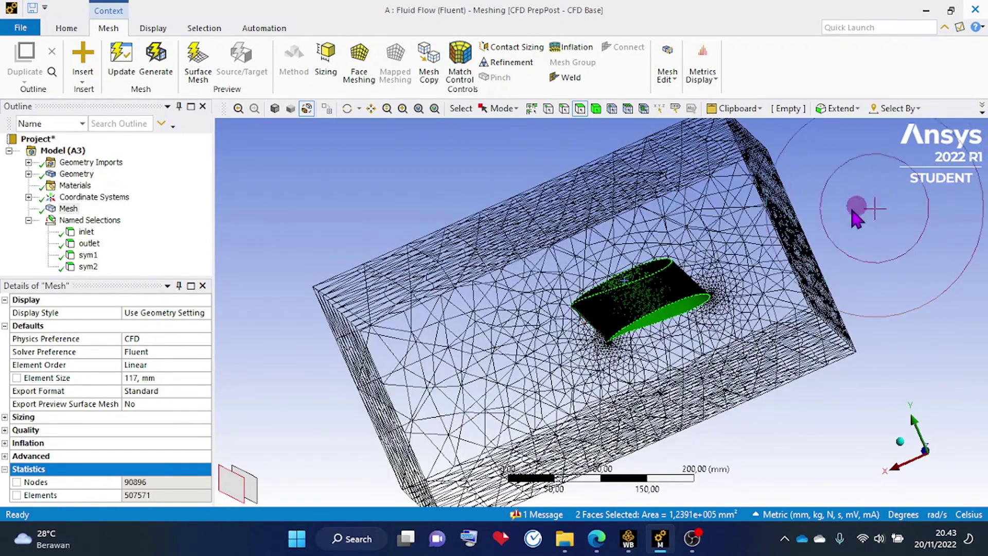
pyautogui.rightClick(678, 318)
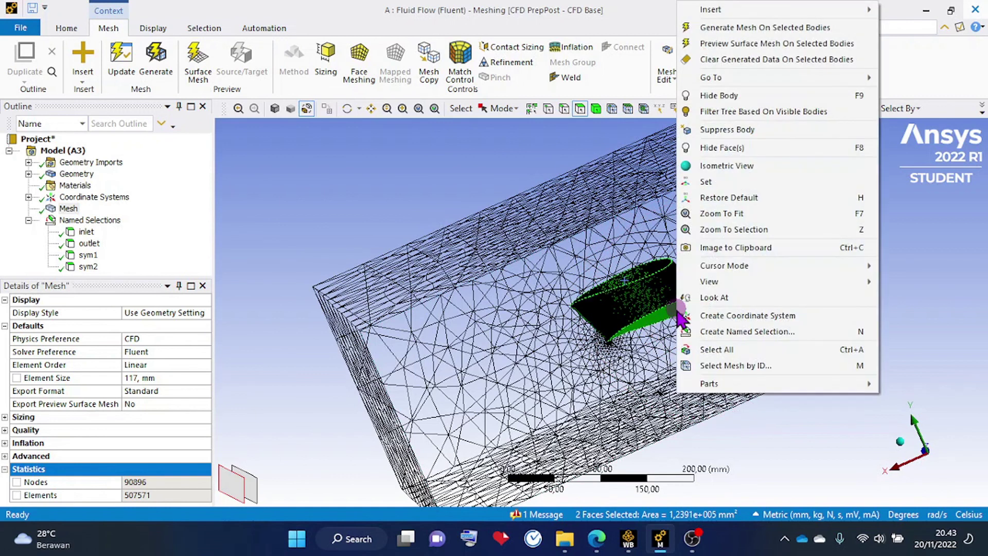
pyautogui.click(727, 333)
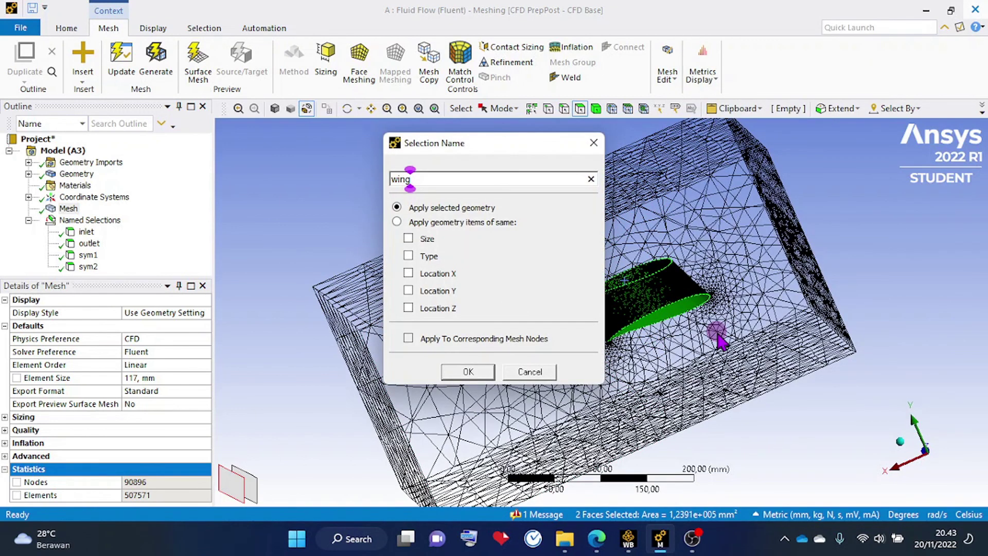
pyautogui.press('Return')
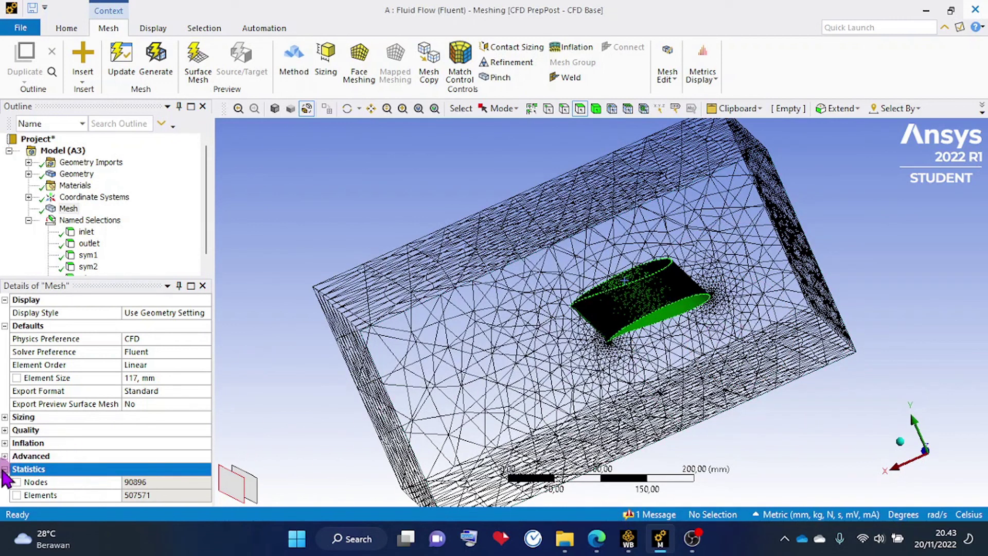
# Collapse the mesh statistics, enlarge the outline to list all named selections, and return the model to the isometric view
pyautogui.click(4, 469)
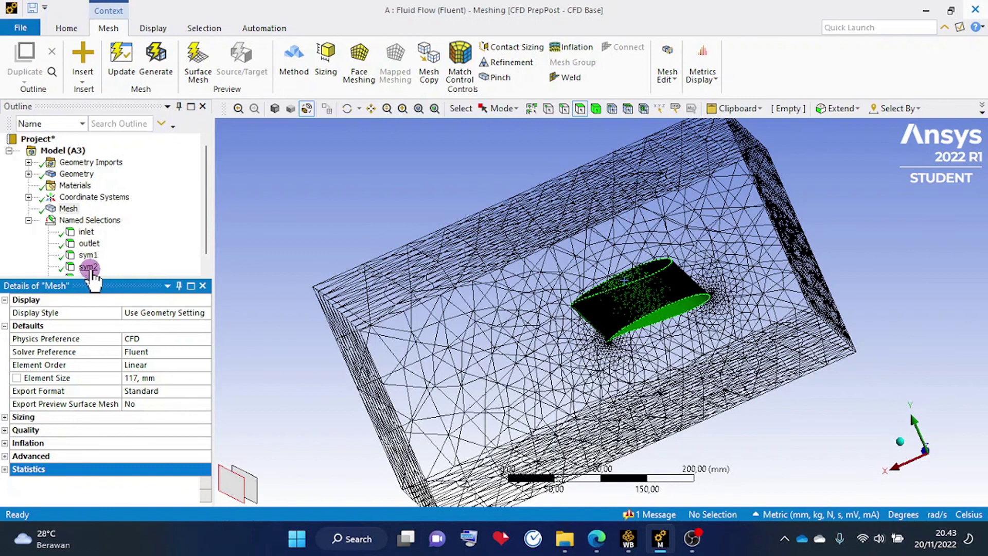
pyautogui.moveTo(100, 277); pyautogui.dragTo(103, 295)
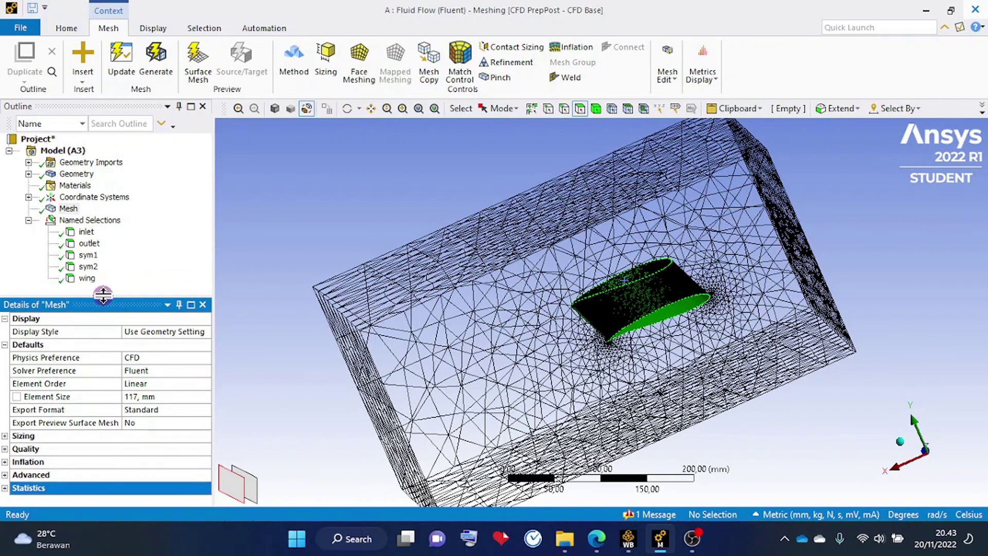
pyautogui.scroll(-5, 364, 264)
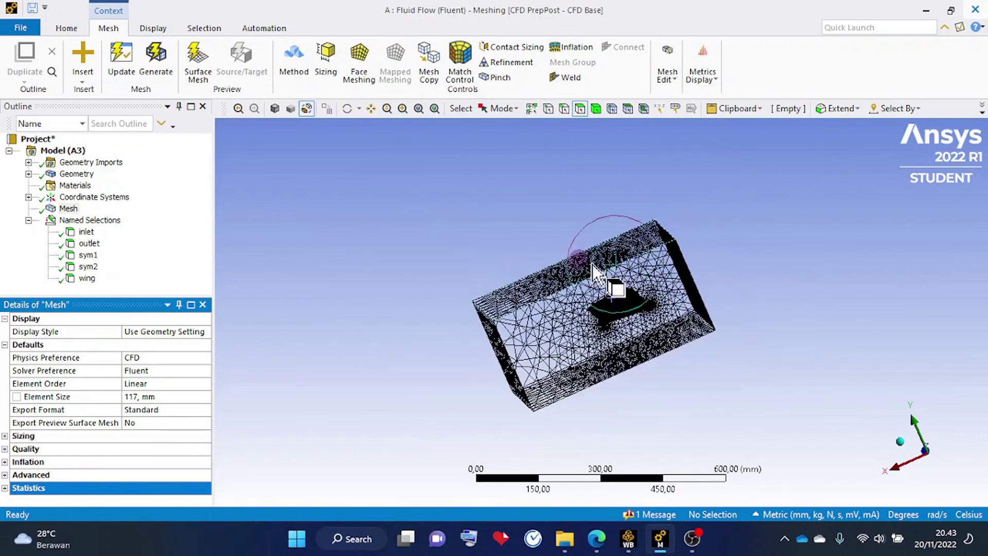
pyautogui.click(902, 449)
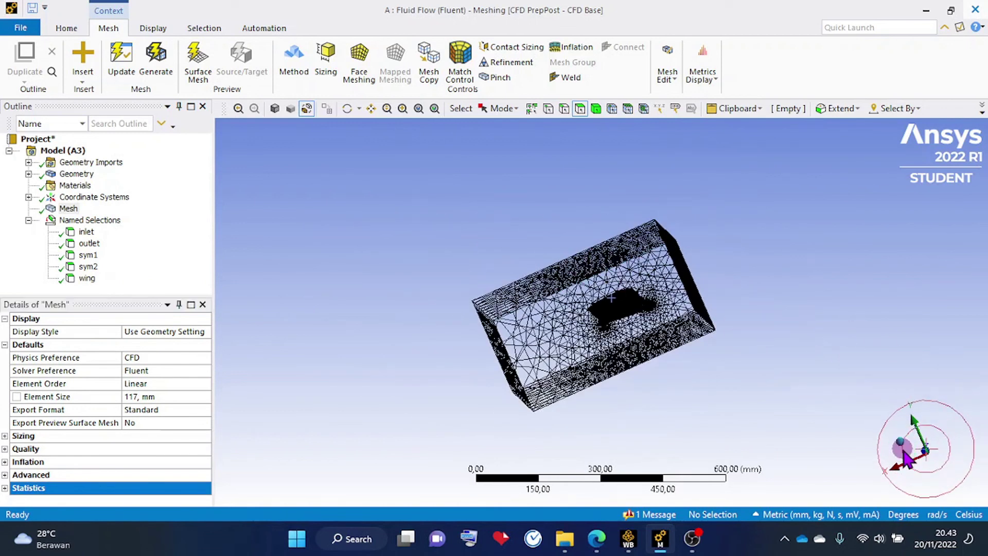
pyautogui.click(901, 451)
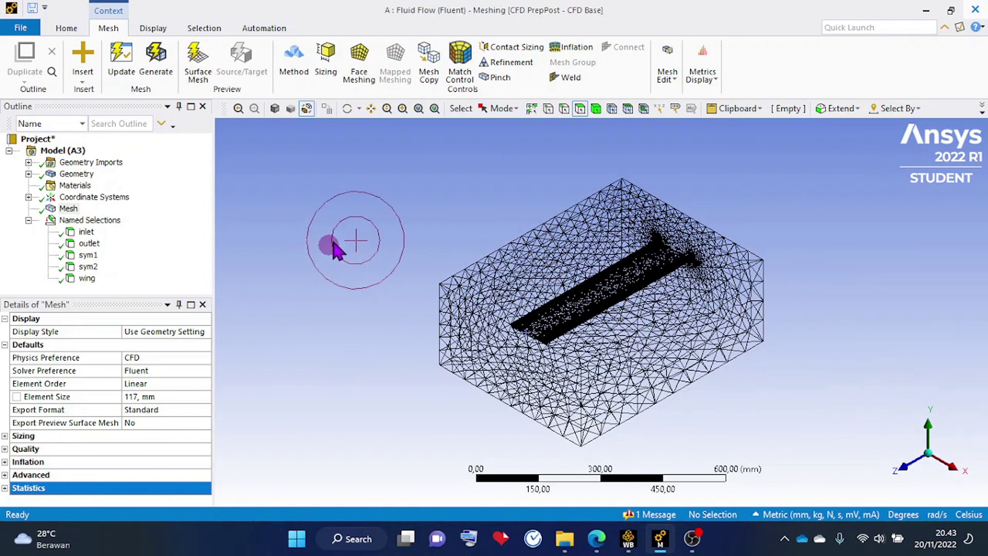
# Update the mesh with the new named selections and read the messages about its transfer to Fluent
pyautogui.click(118, 74)
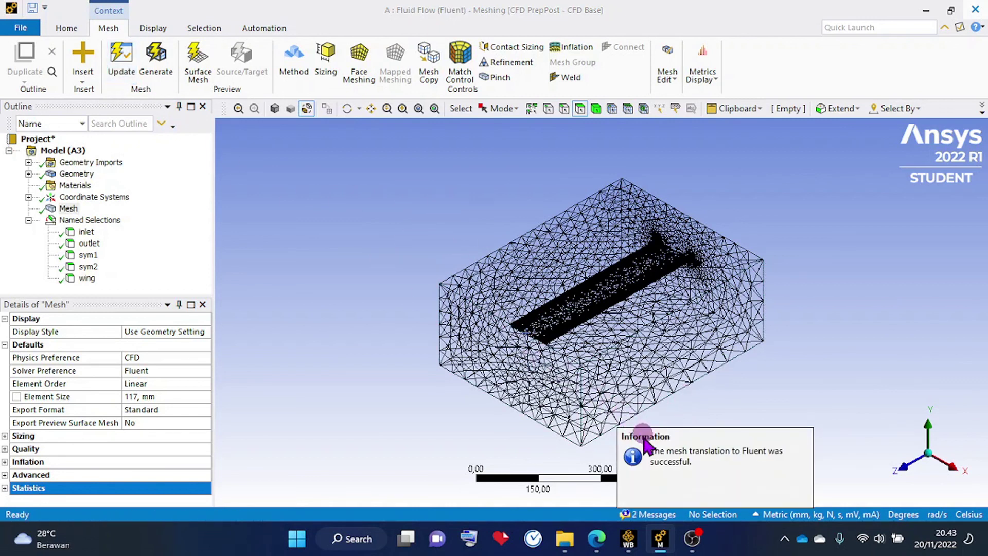
pyautogui.click(660, 516)
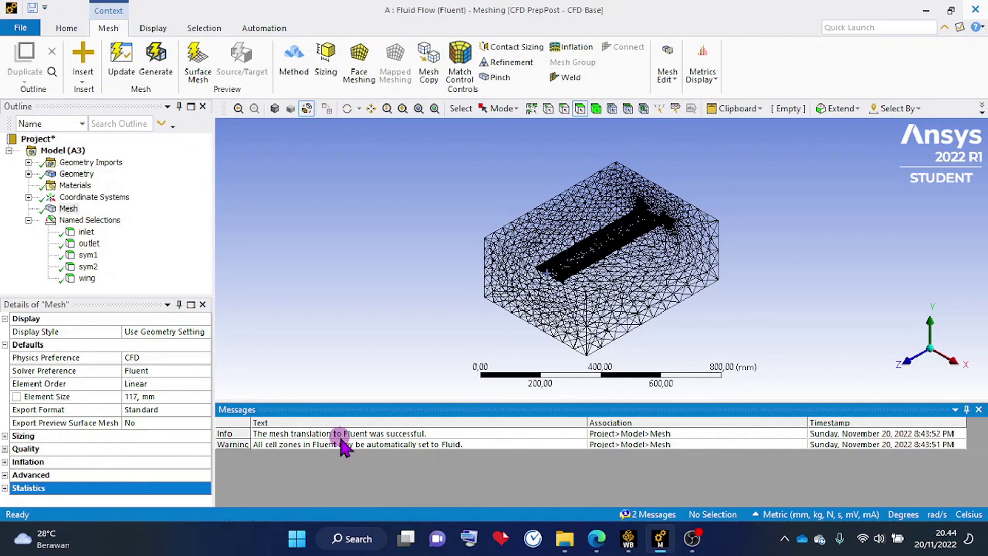
pyautogui.click(412, 342)
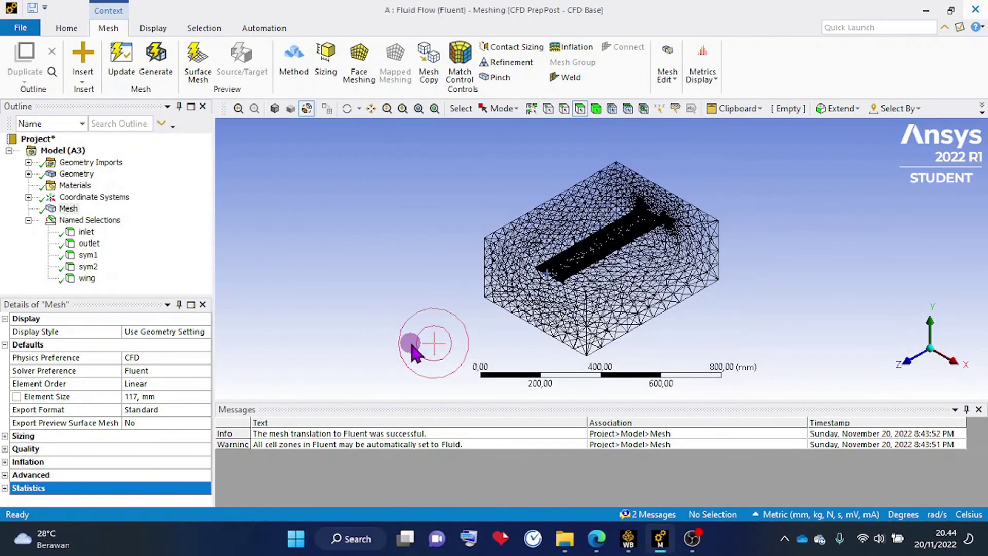